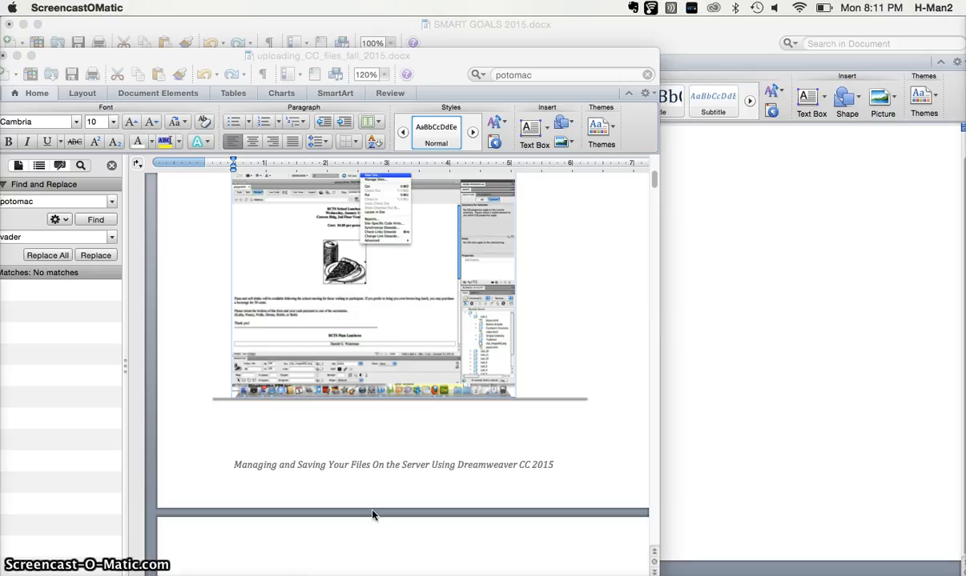
Find and launch Adobe Dreamweaver CC 2014.1.
{"action": "left_click", "coordinate": [543, 414]}
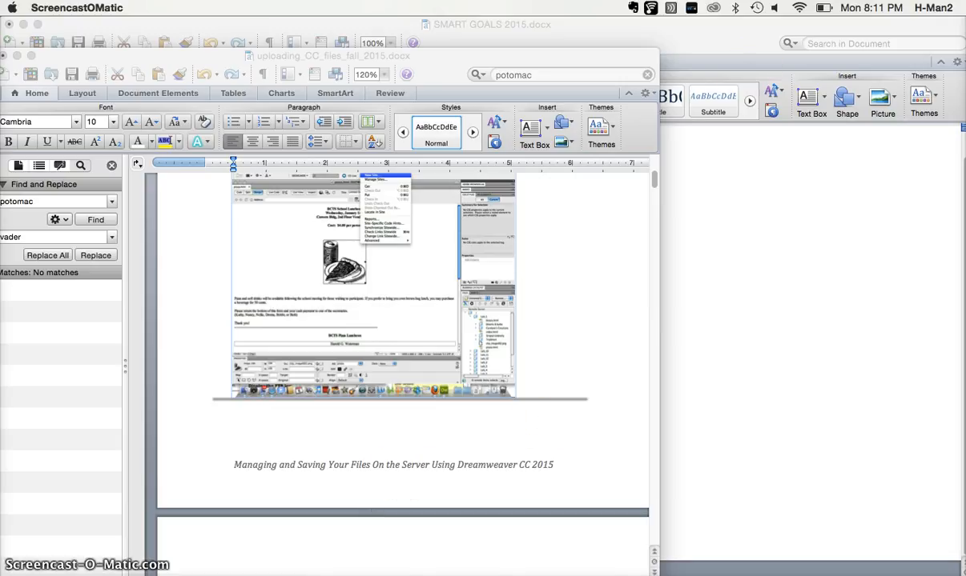
{"action": "key", "text": "super+space"}
{"action": "type", "text": "dr"}
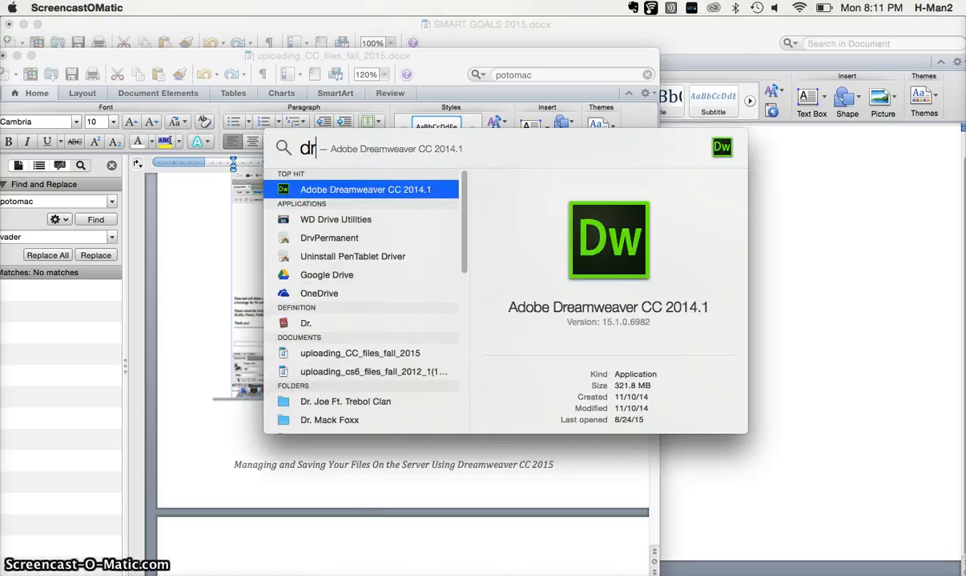
{"action": "left_click", "coordinate": [442, 190]}
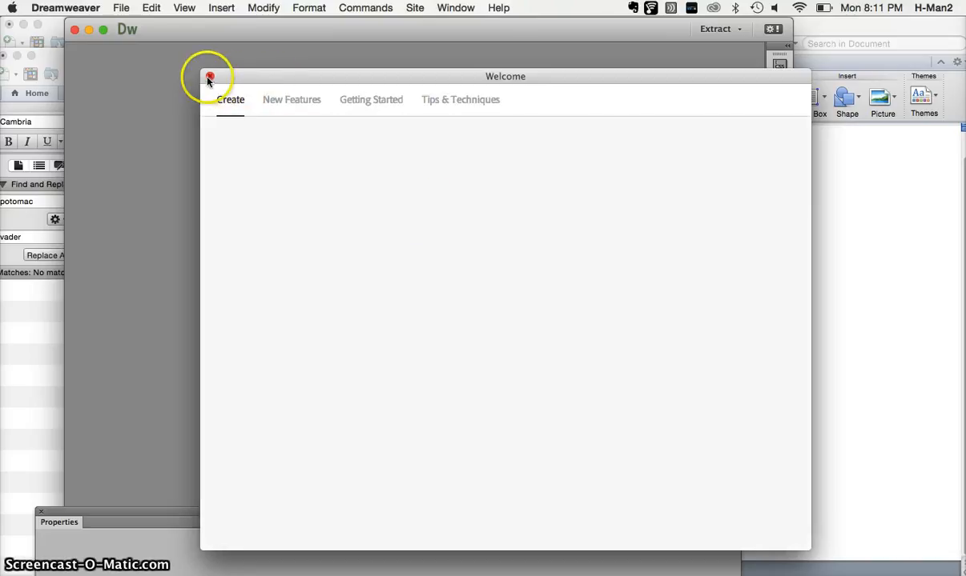
Start a new site named waterman1 and choose the Desktop folder as its local site folder.
{"action": "left_click", "coordinate": [415, 7]}
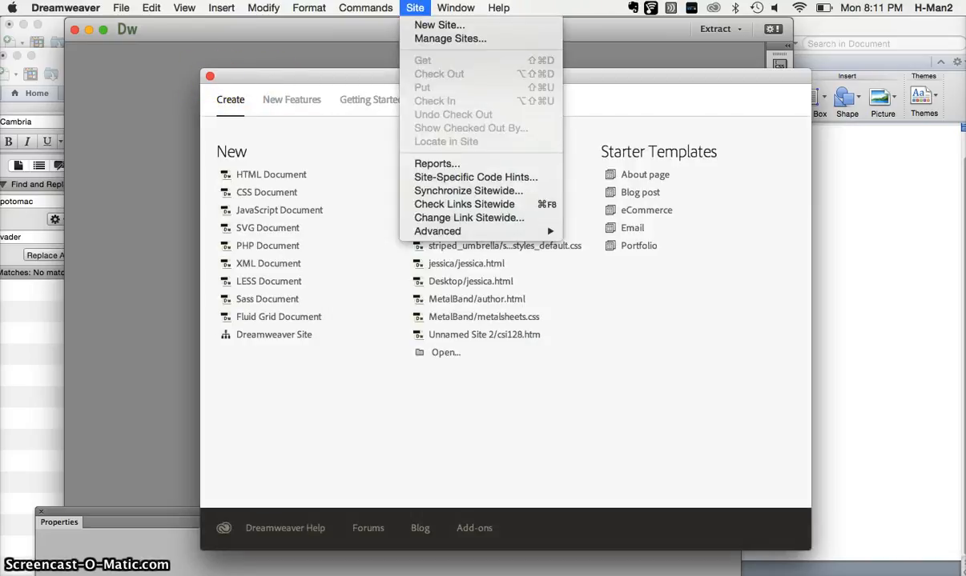
{"action": "left_click", "coordinate": [432, 25]}
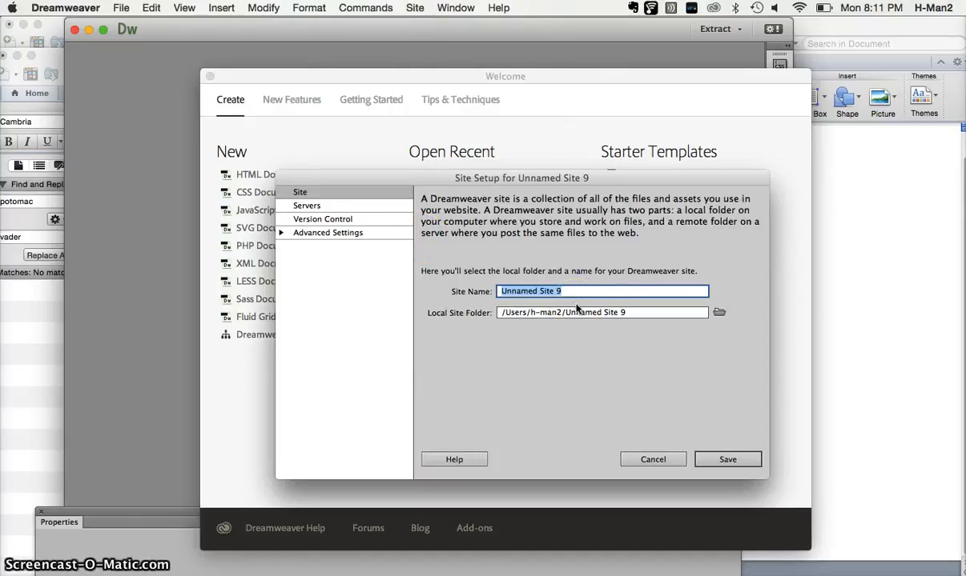
{"action": "type", "text": "waterm"}
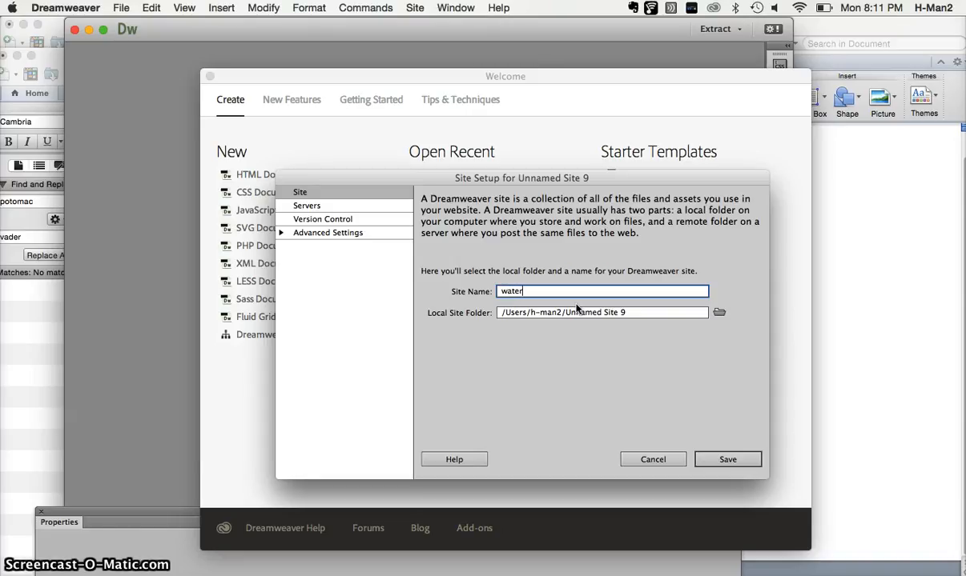
{"action": "type", "text": "an1"}
{"action": "left_click", "coordinate": [719, 313]}
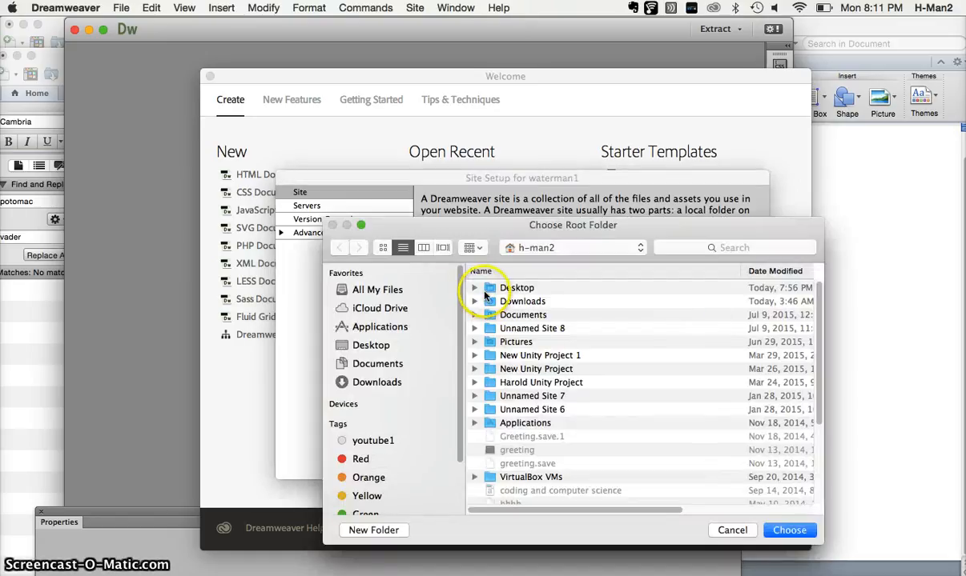
{"action": "left_click", "coordinate": [484, 290]}
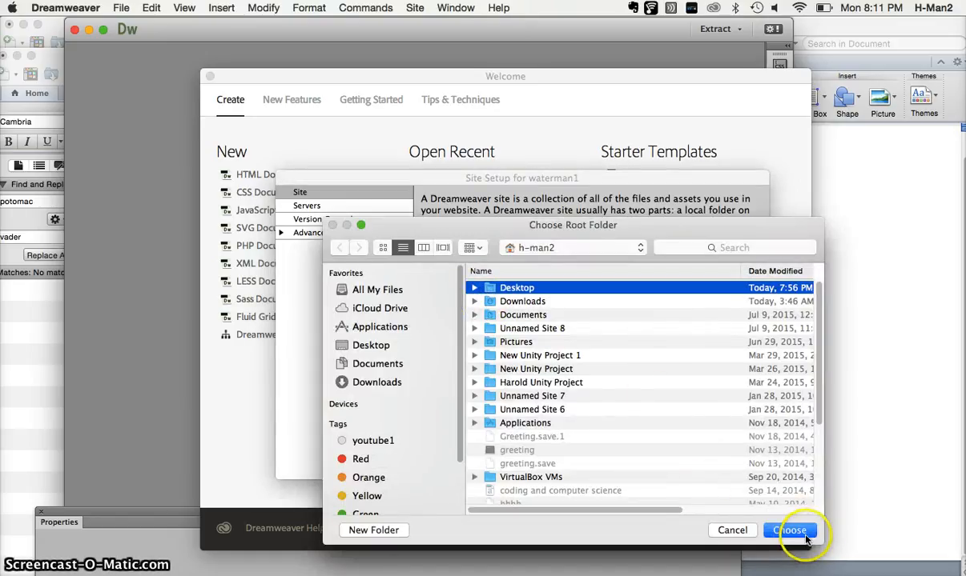
{"action": "left_click", "coordinate": [804, 535]}
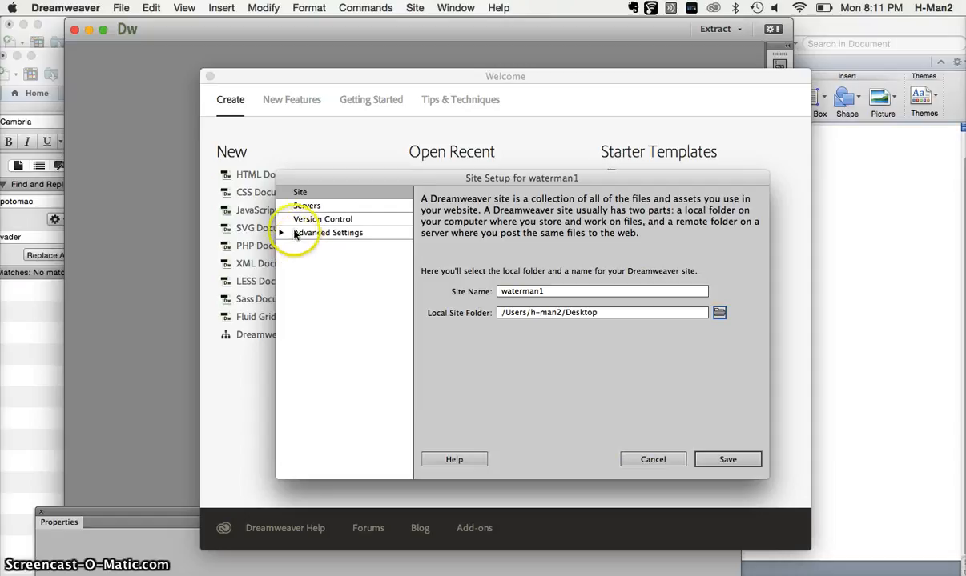
Add a new server named batman1 to the site and set it to connect using SFTP.
{"action": "left_click", "coordinate": [308, 207]}
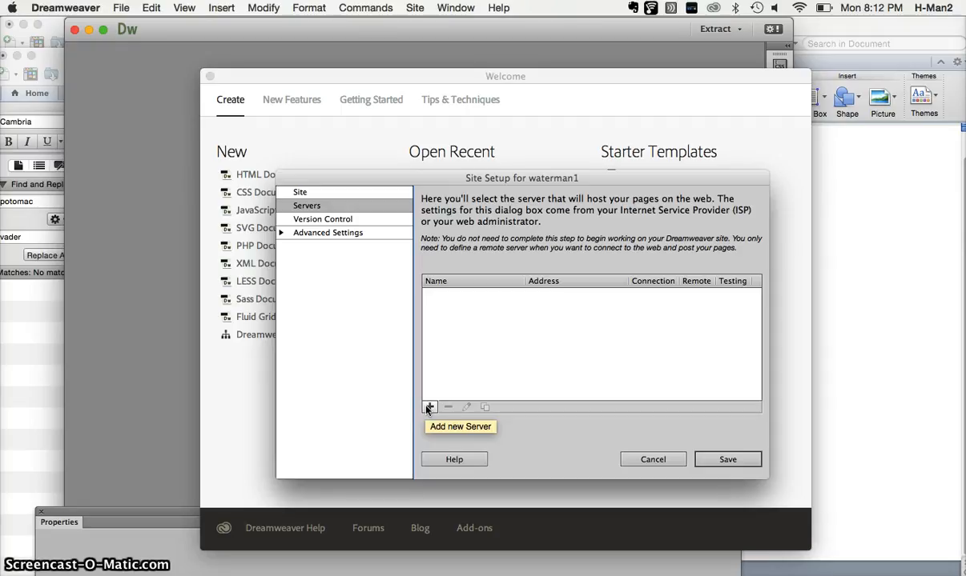
{"action": "left_click", "coordinate": [428, 407]}
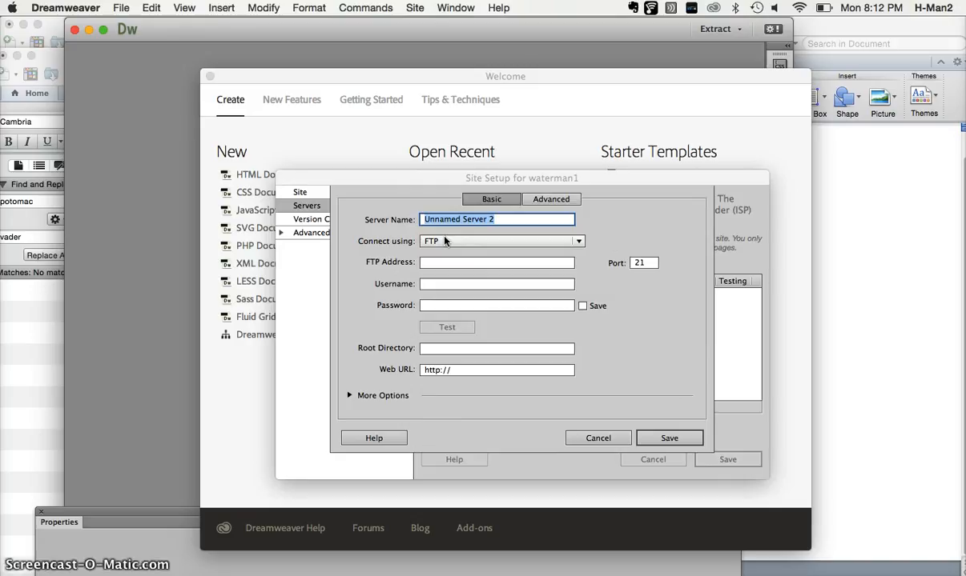
{"action": "type", "text": "batm"}
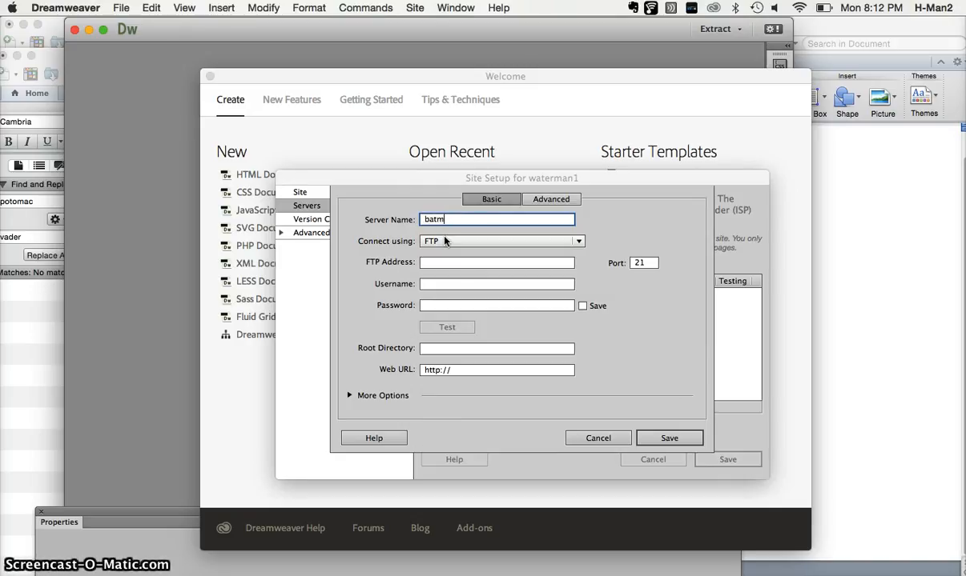
{"action": "type", "text": "an1"}
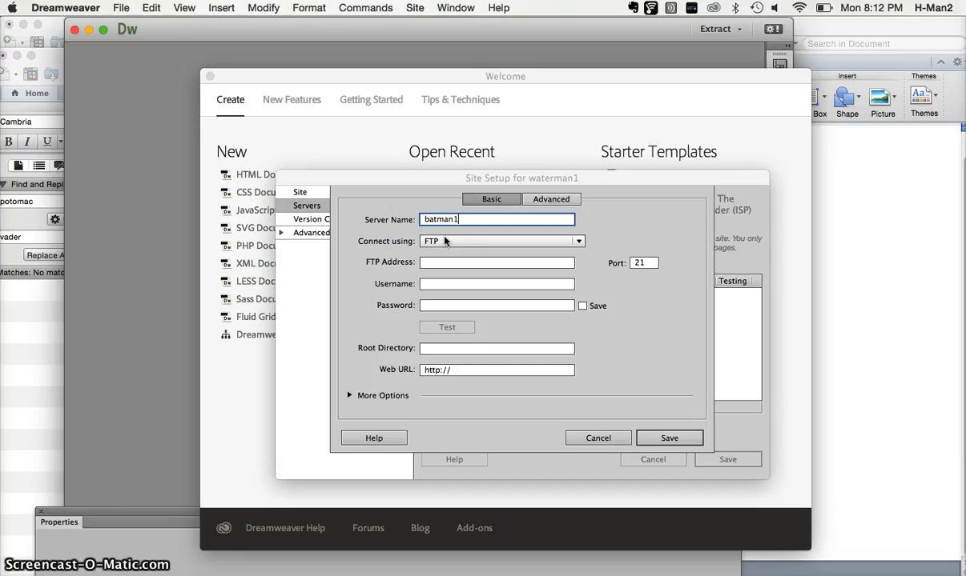
{"action": "left_click", "coordinate": [513, 245]}
{"action": "left_click", "coordinate": [503, 245]}
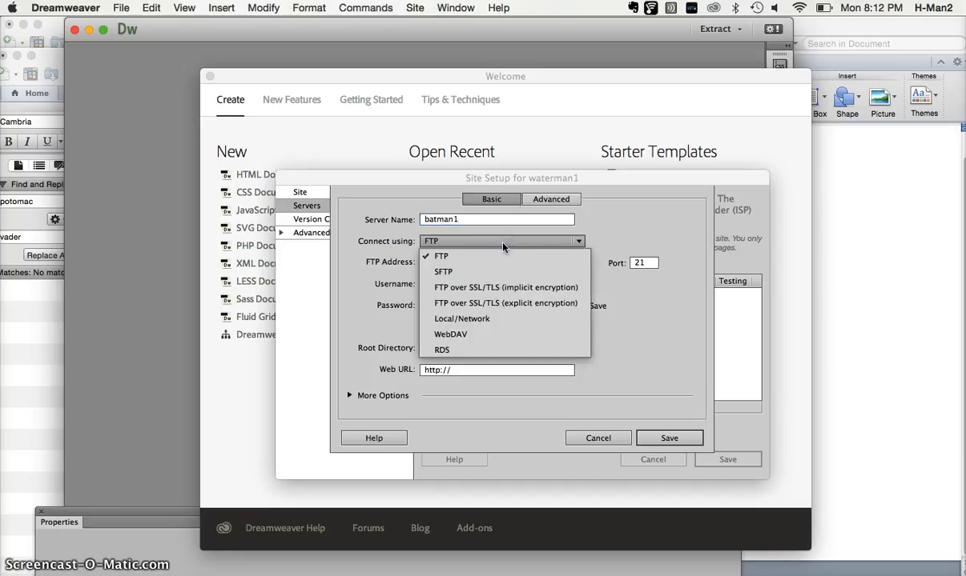
{"action": "left_click", "coordinate": [489, 270]}
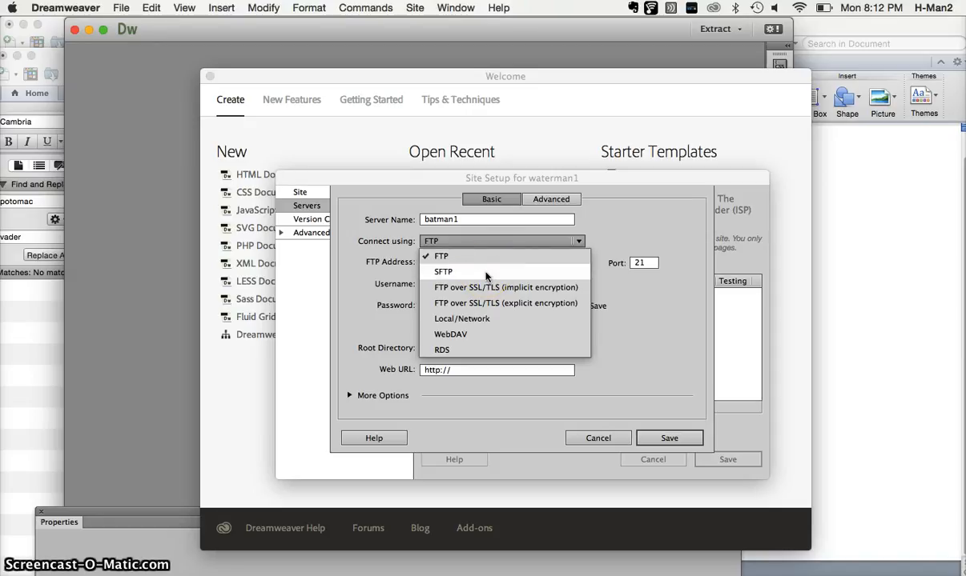
{"action": "left_click", "coordinate": [485, 273]}
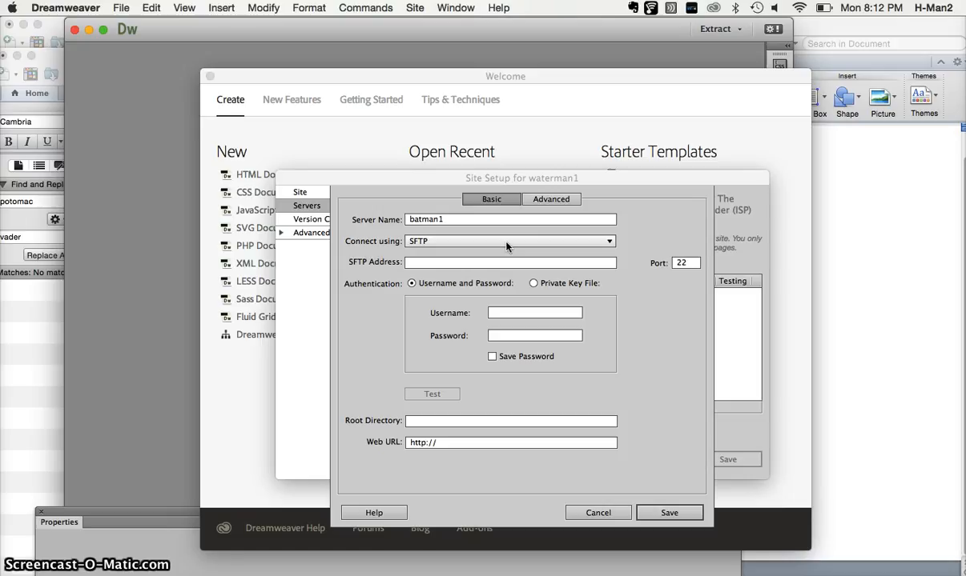
Set the server's SFTP address to vader.aacc.edu.
{"action": "left_click", "coordinate": [452, 282]}
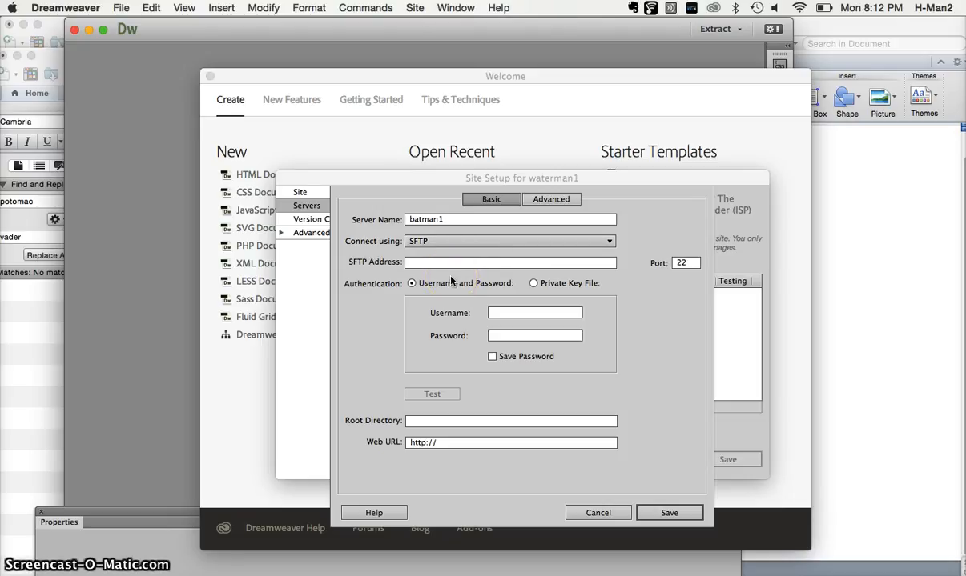
{"action": "left_click", "coordinate": [450, 264]}
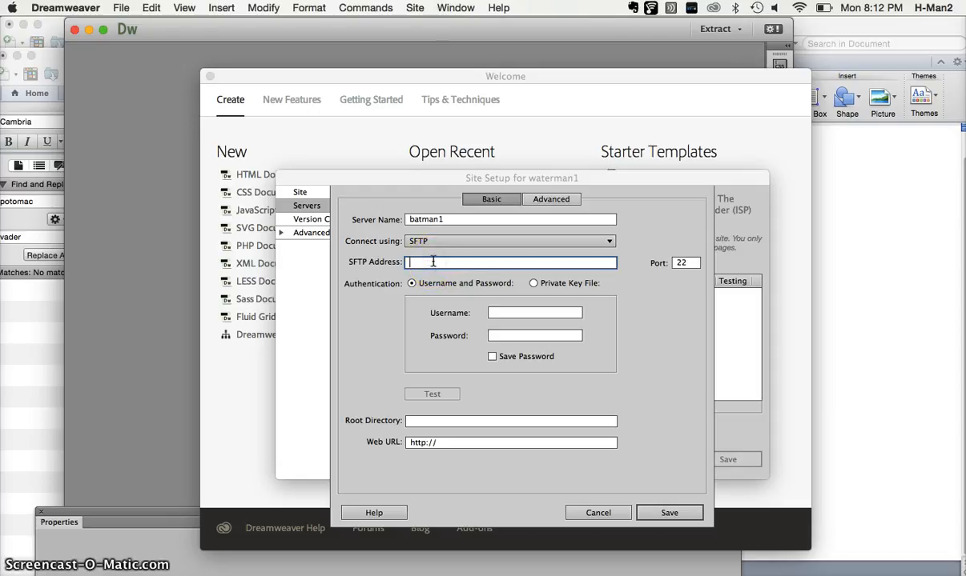
{"action": "type", "text": "v"}
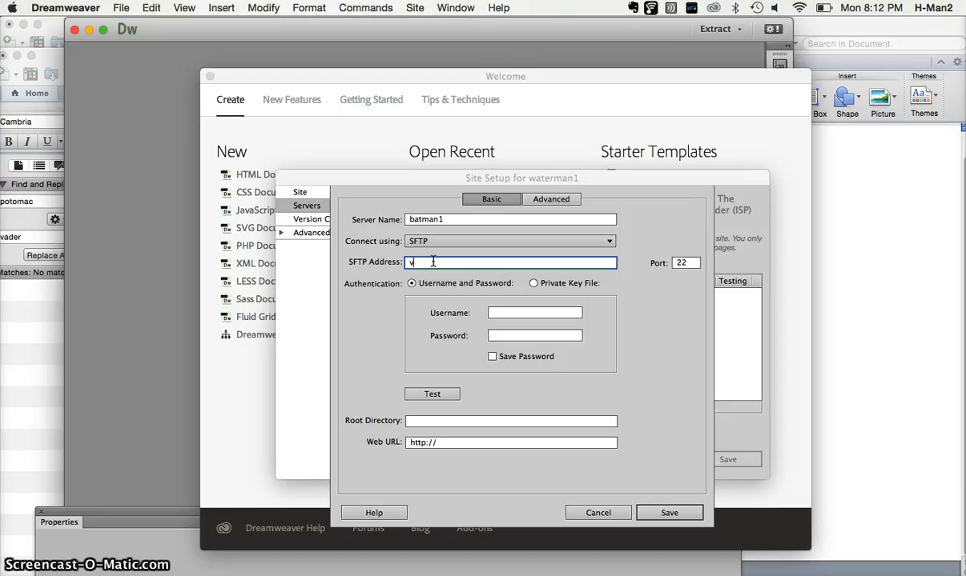
{"action": "type", "text": "ader"}
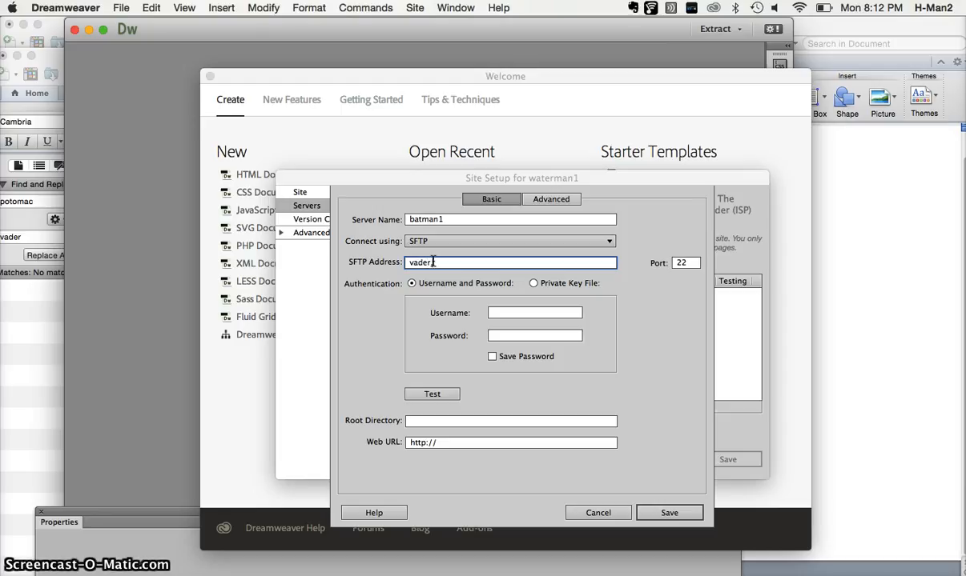
{"action": "type", "text": ".tacc"}
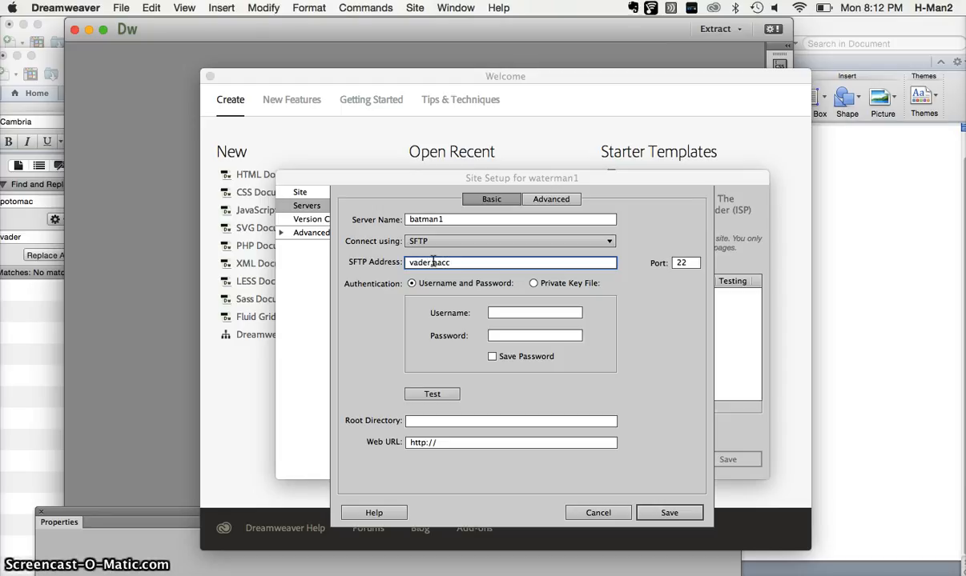
{"action": "type", "text": ".edu"}
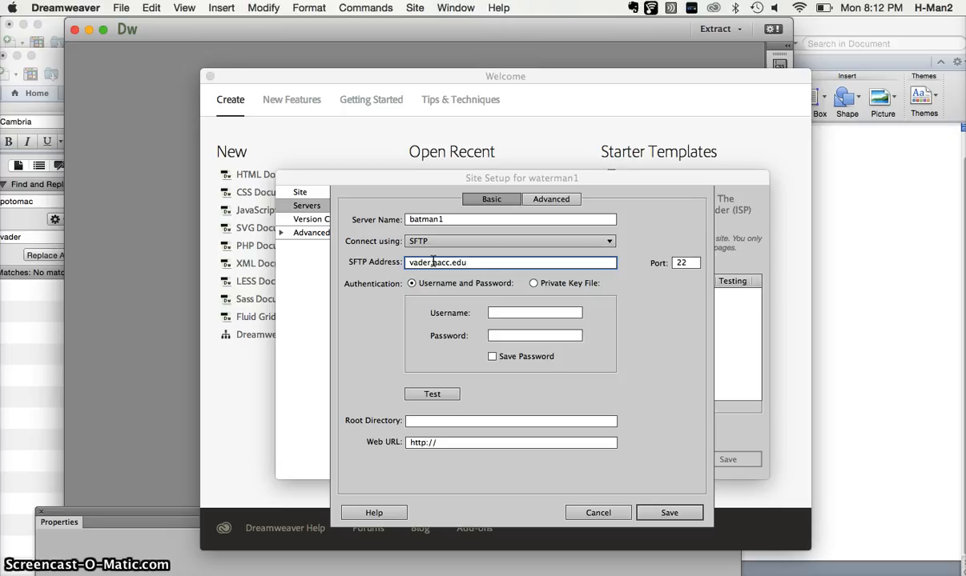
Enter the first part of the account username for the SFTP server, up to the hyphen.
{"action": "left_click", "coordinate": [496, 314]}
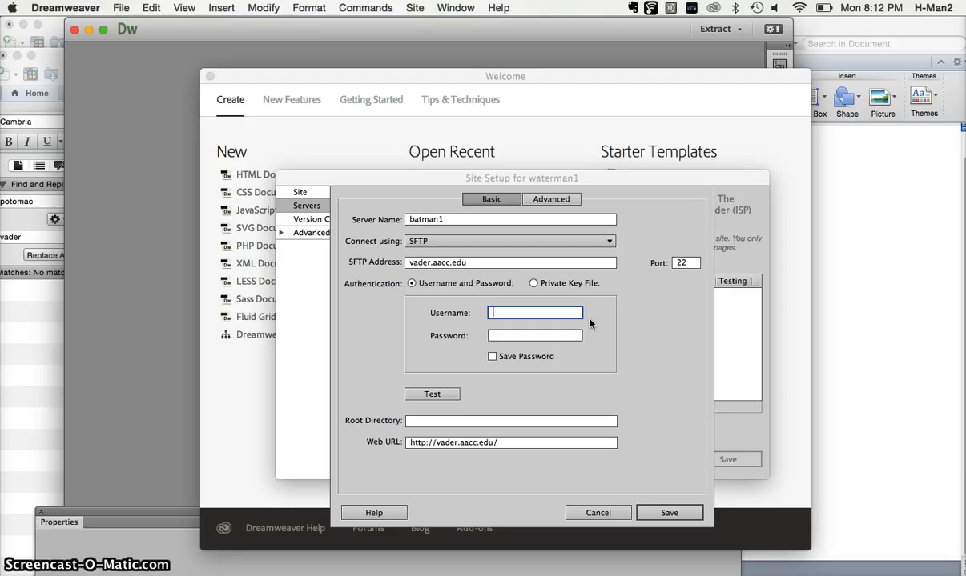
{"action": "type", "text": "ct"}
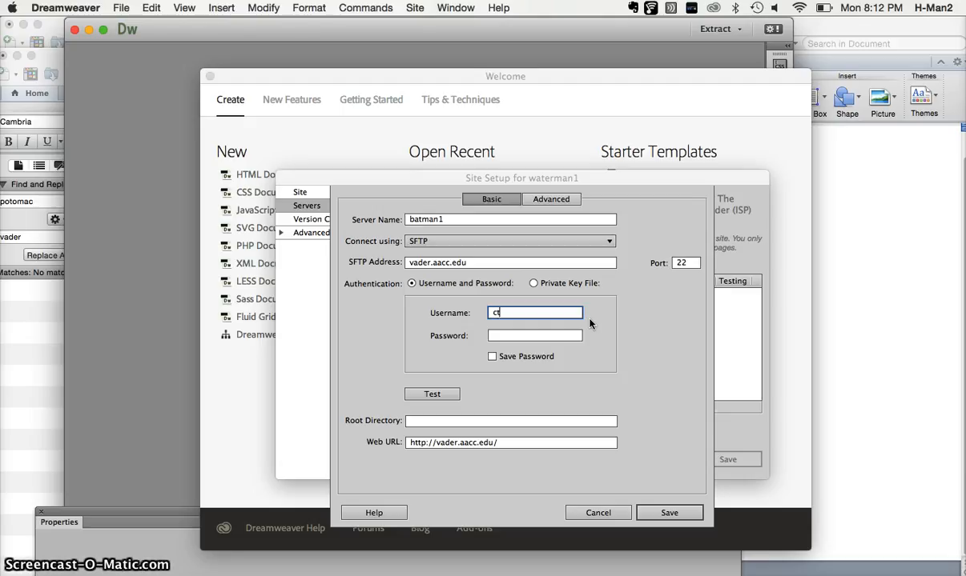
{"action": "type", "text": "p01"}
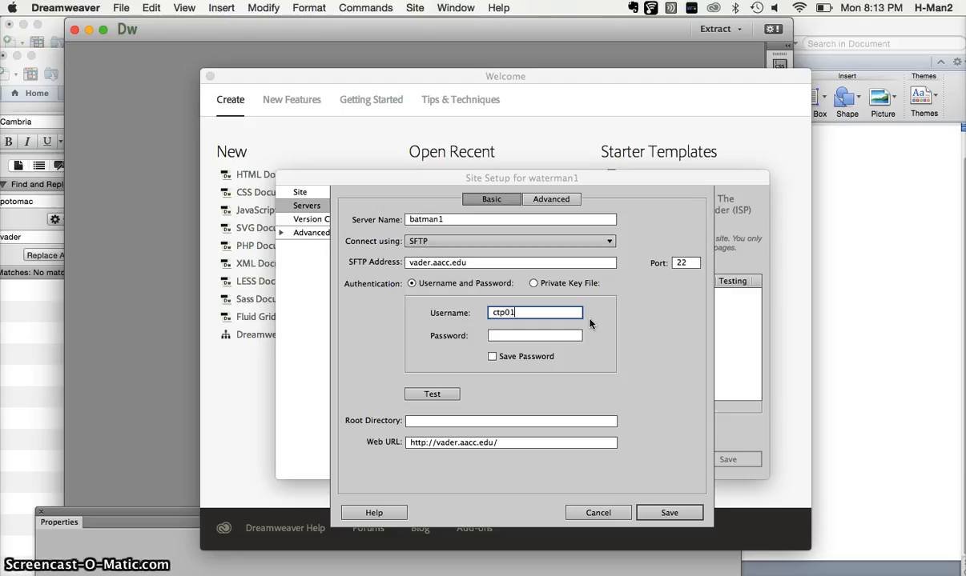
{"action": "type", "text": "-"}
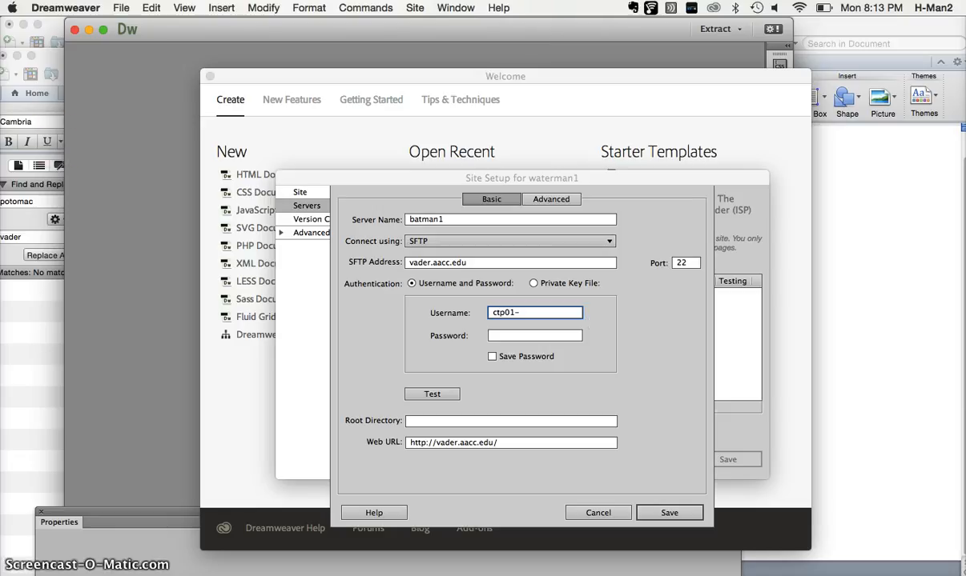
Switch to Word and minimize the SMART GOALS 2015.docx window, keeping the document open.
{"action": "left_click", "coordinate": [48, 26]}
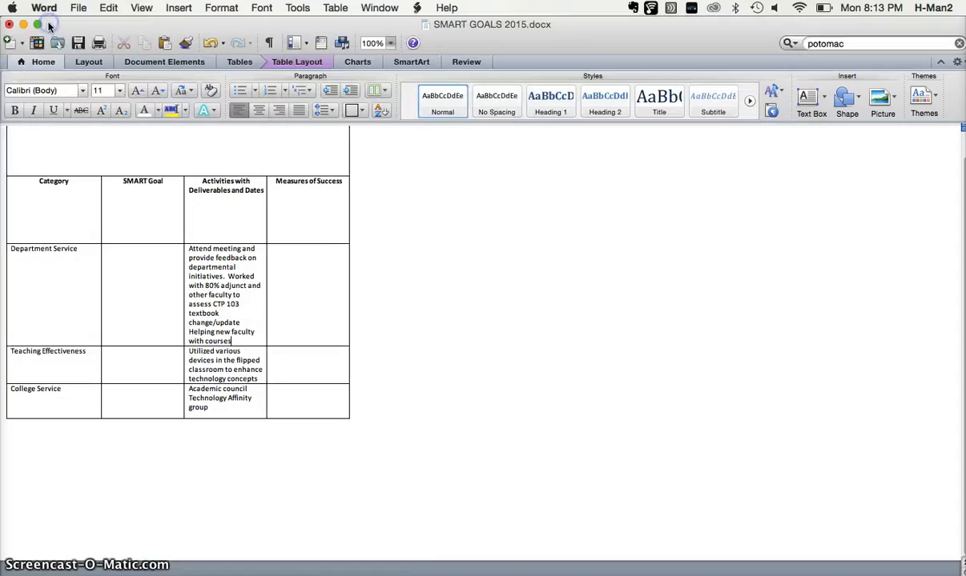
{"action": "left_click", "coordinate": [9, 25]}
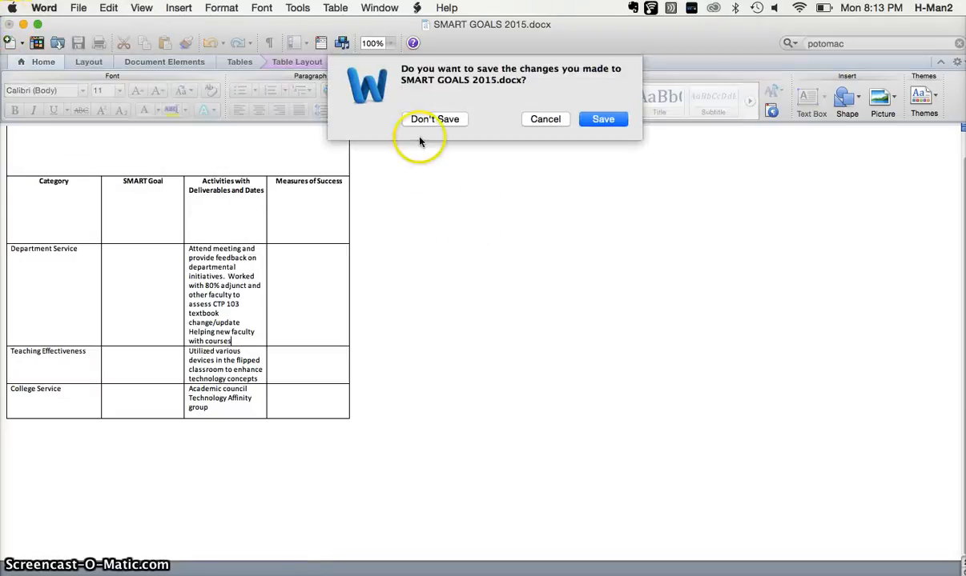
{"action": "left_click", "coordinate": [541, 118]}
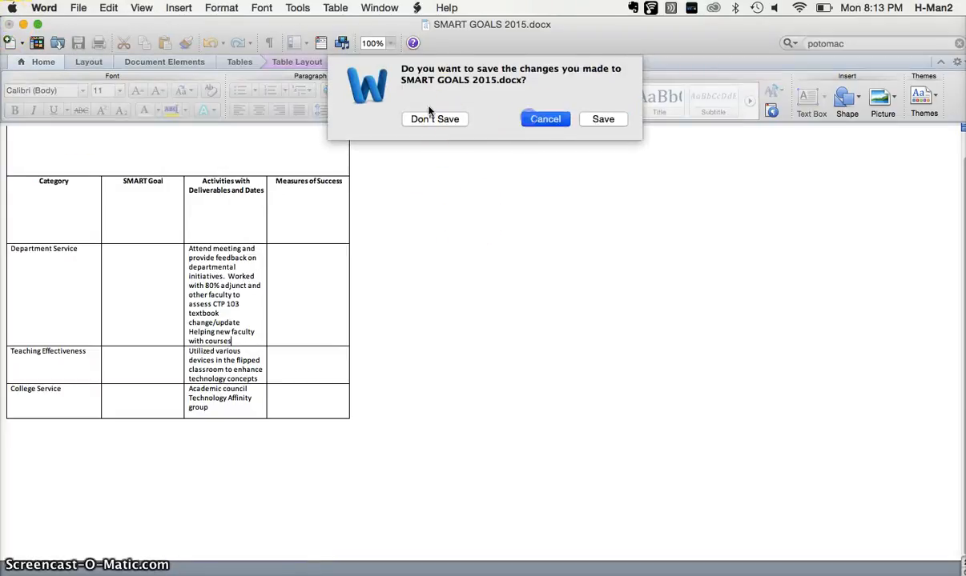
{"action": "left_click", "coordinate": [23, 25]}
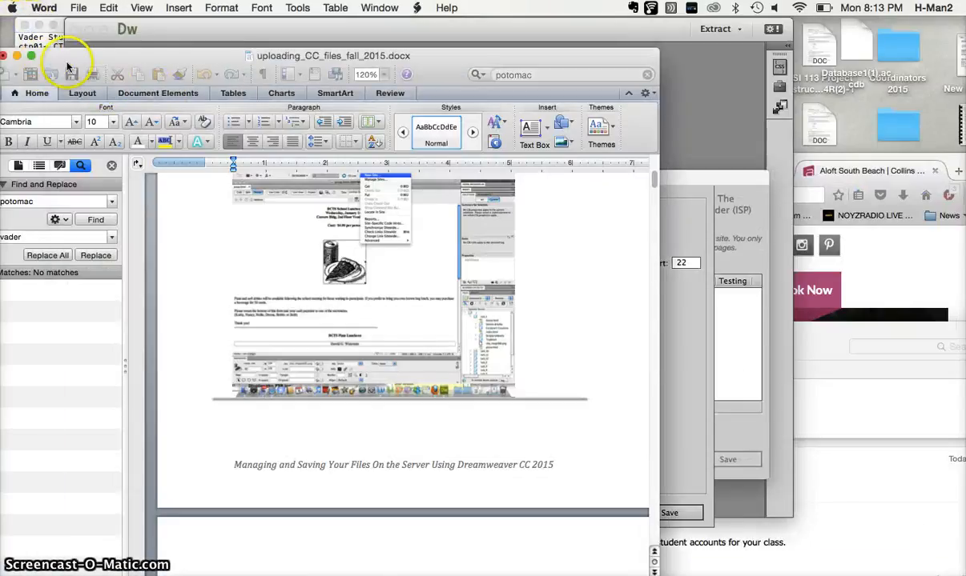
Look up the third account in the TextEdit student accounts list and complete the server's username with it in Dreamweaver.
{"action": "left_click", "coordinate": [37, 42]}
{"action": "double_click", "coordinate": [136, 121]}
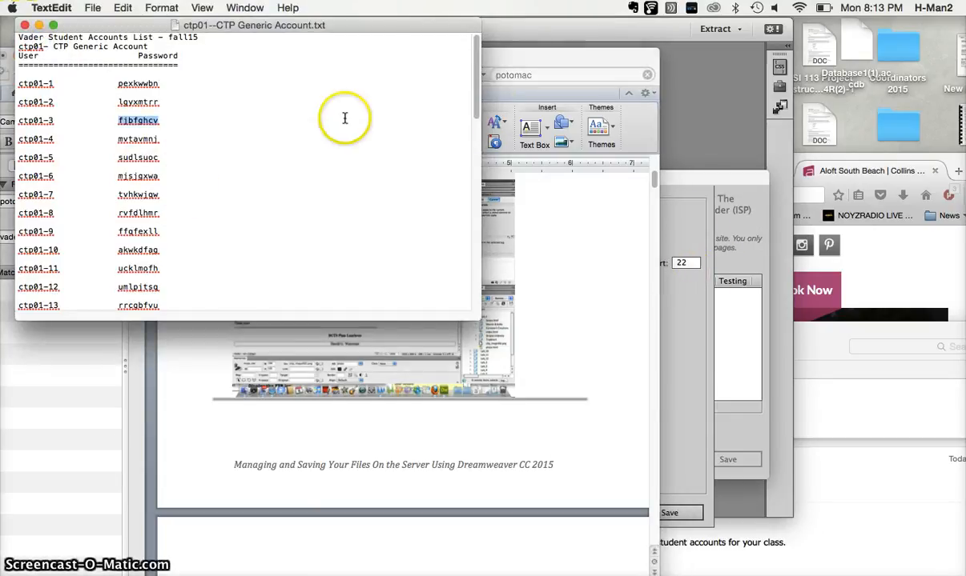
{"action": "left_click", "coordinate": [513, 65]}
{"action": "left_click", "coordinate": [723, 359]}
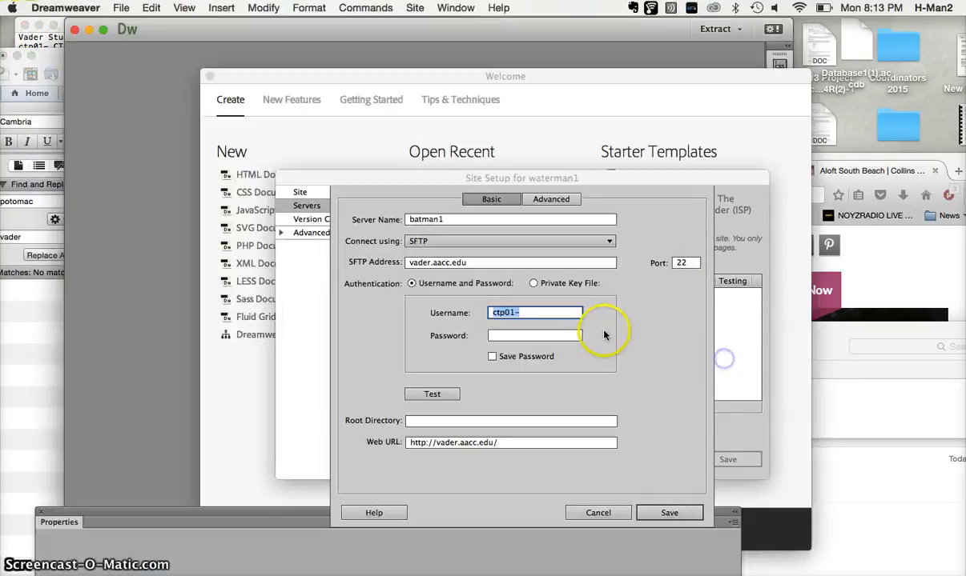
{"action": "left_click", "coordinate": [551, 313]}
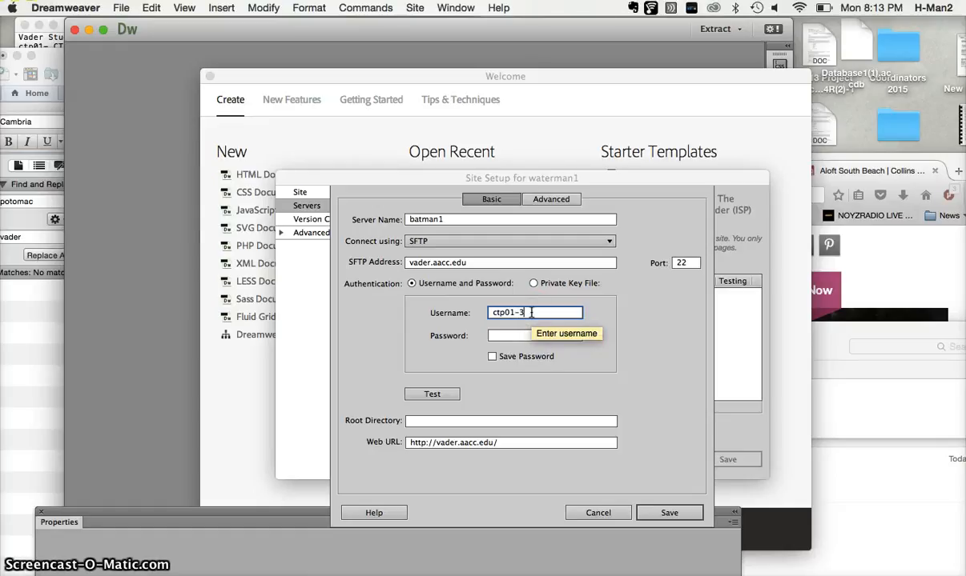
Switch to TextEdit and copy the third account's password from the student accounts list.
{"action": "left_click", "coordinate": [57, 38]}
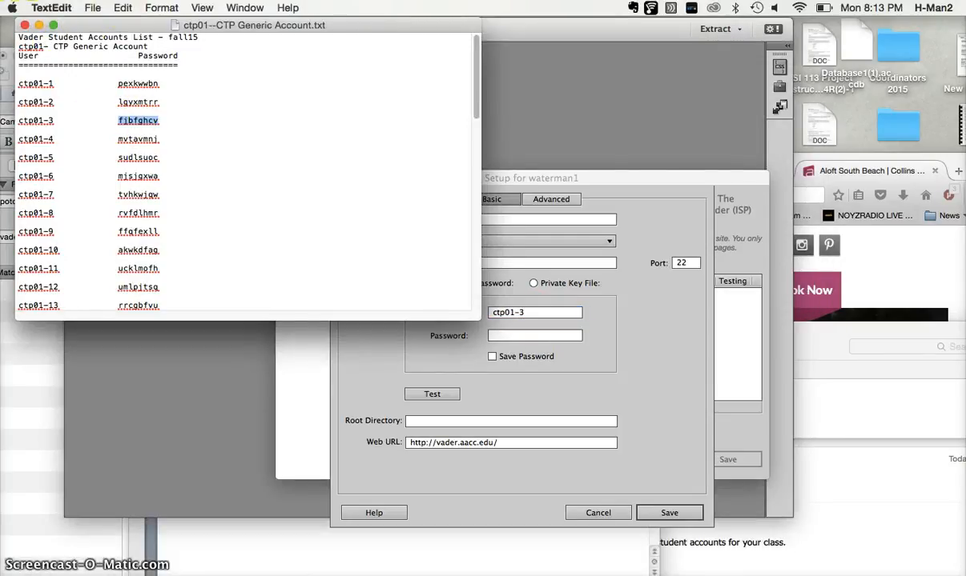
{"action": "left_click", "coordinate": [123, 7]}
{"action": "left_click", "coordinate": [129, 68]}
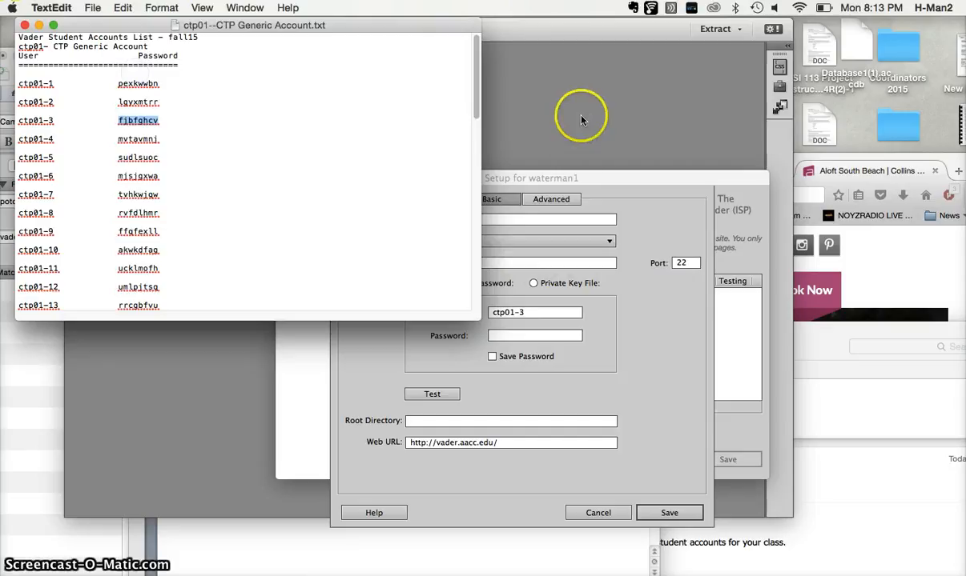
Switch to Dreamweaver, paste the copied account password into the SFTP server settings, and test the connection.
{"action": "left_click", "coordinate": [569, 181]}
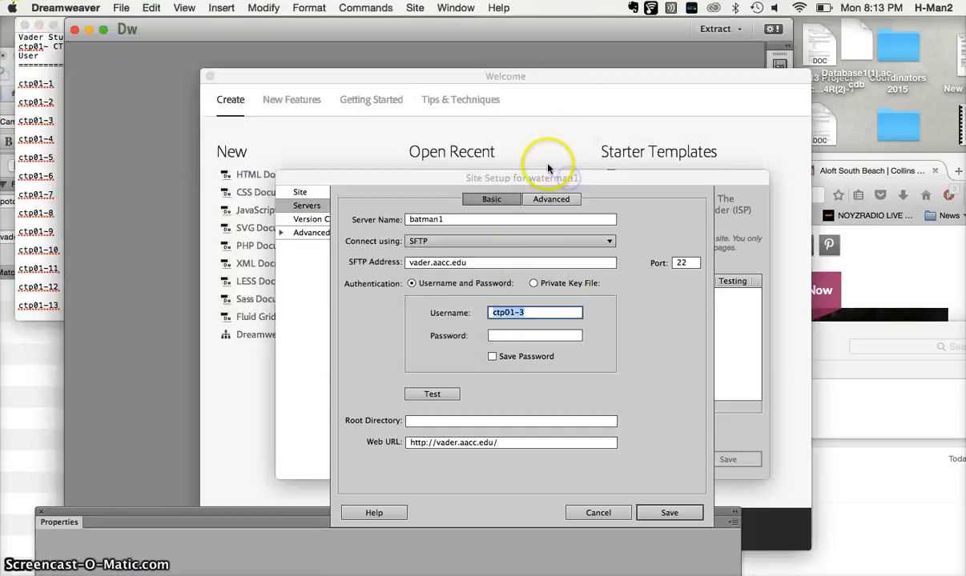
{"action": "left_click", "coordinate": [500, 335]}
{"action": "key", "text": "super+v"}
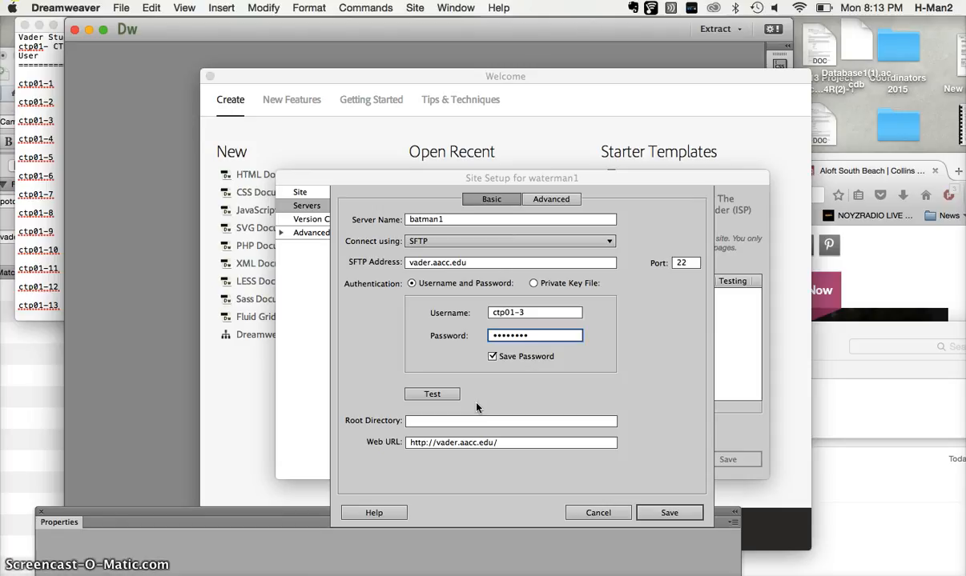
{"action": "left_click", "coordinate": [448, 395]}
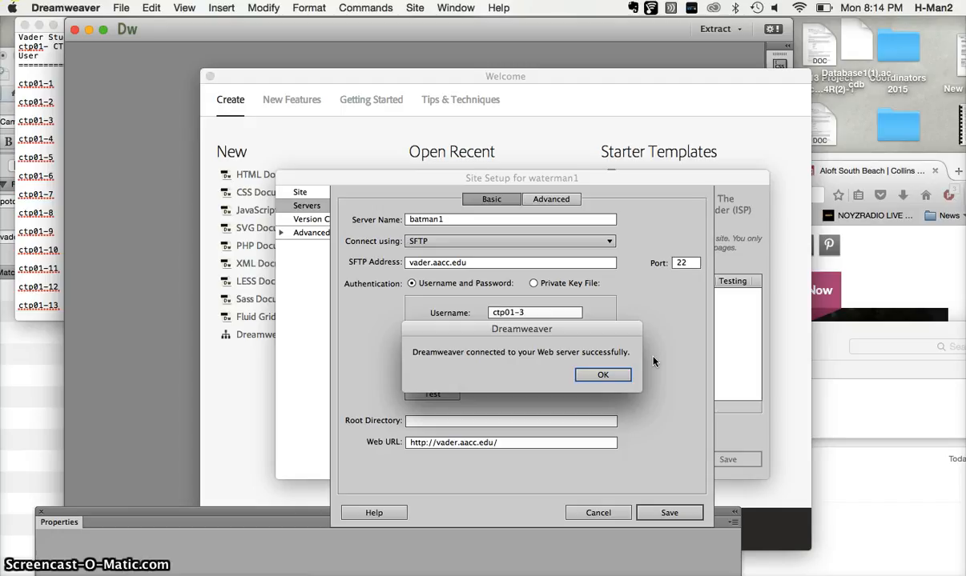
{"action": "left_click", "coordinate": [610, 380]}
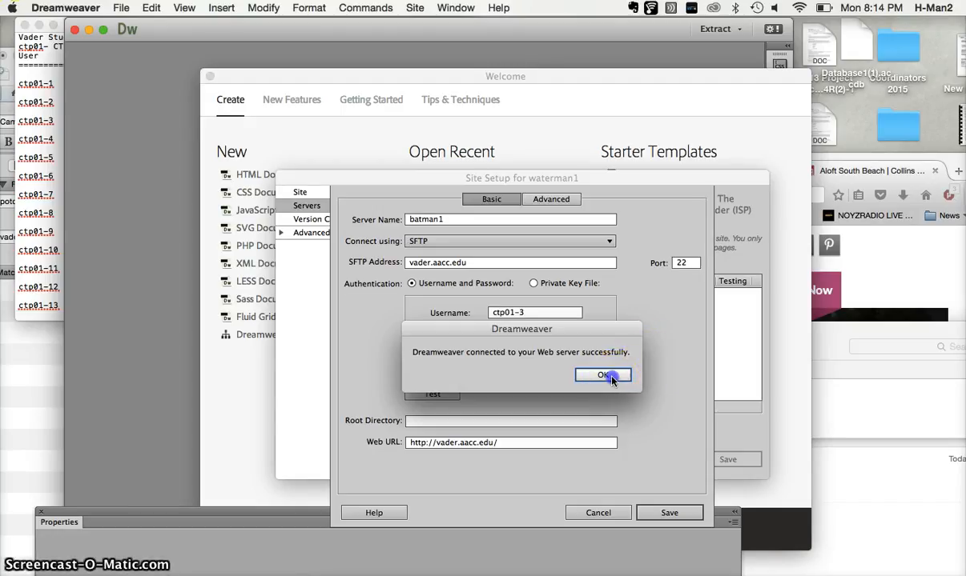
Save the batman1 server and the waterman1 site setup, accepting the root folder shared with the Dreamweaver Files site.
{"action": "left_click", "coordinate": [666, 517]}
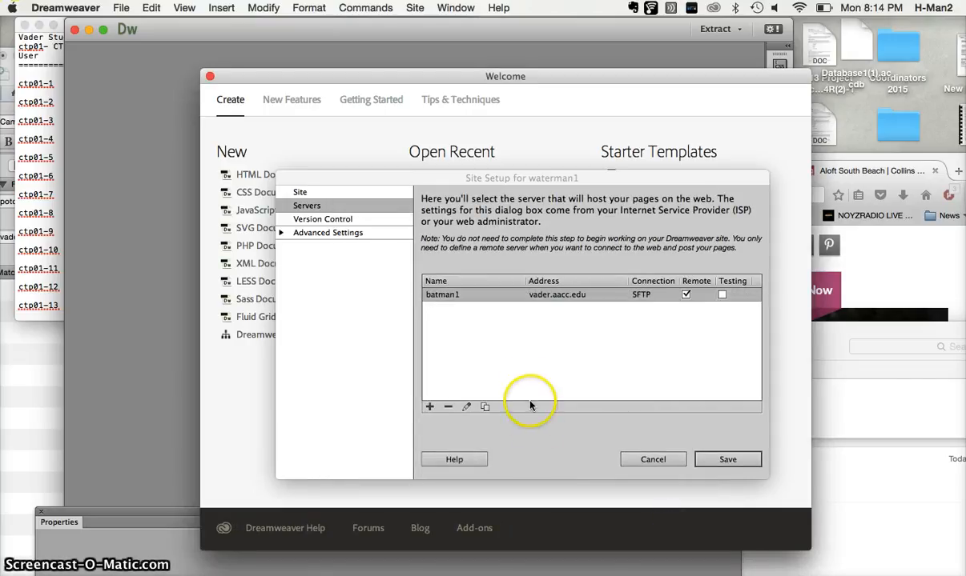
{"action": "left_click", "coordinate": [728, 460]}
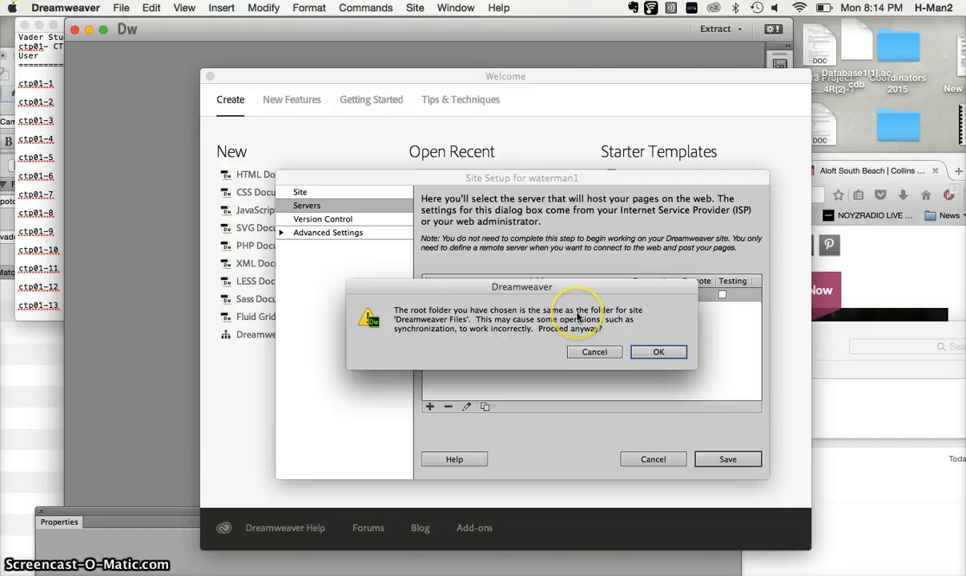
{"action": "left_click", "coordinate": [651, 353]}
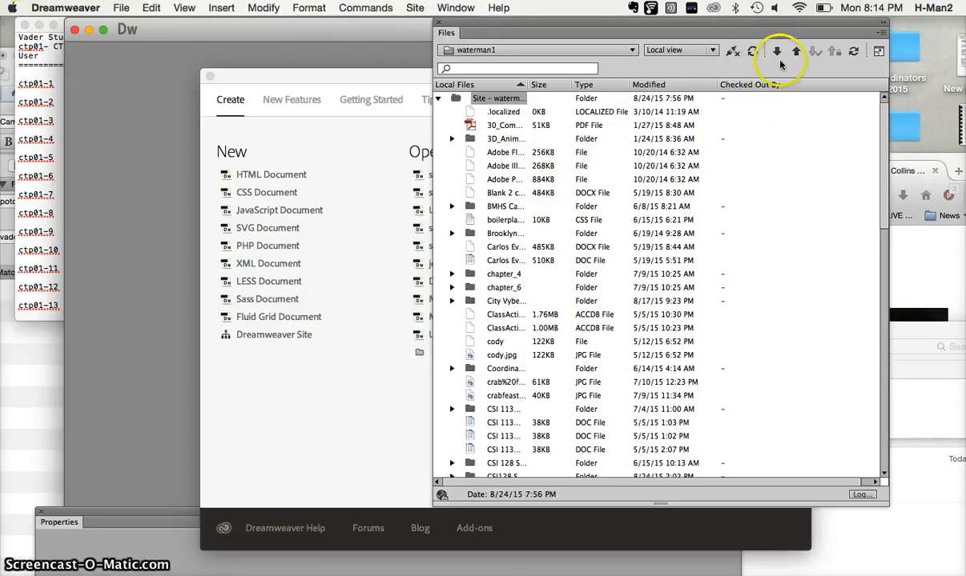
Expand the Files panel to show local and remote files, and connect waterman1 to its remote server.
{"action": "left_click", "coordinate": [877, 54]}
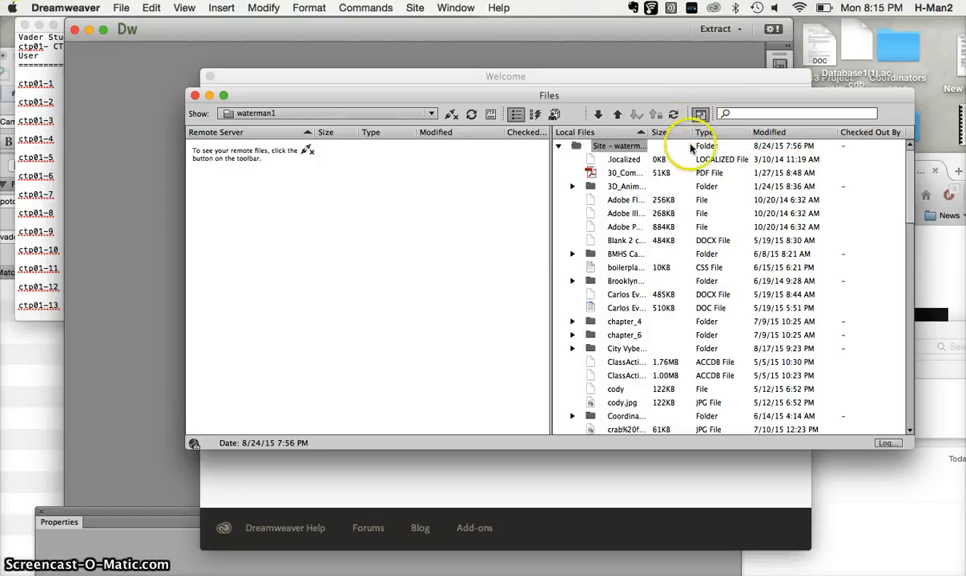
{"action": "left_click", "coordinate": [452, 117]}
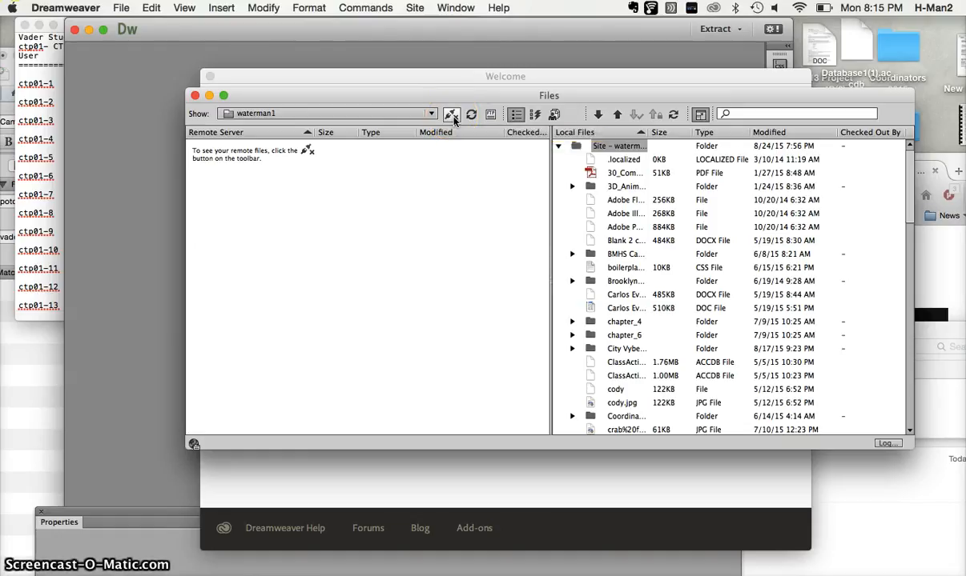
{"action": "left_click", "coordinate": [481, 239]}
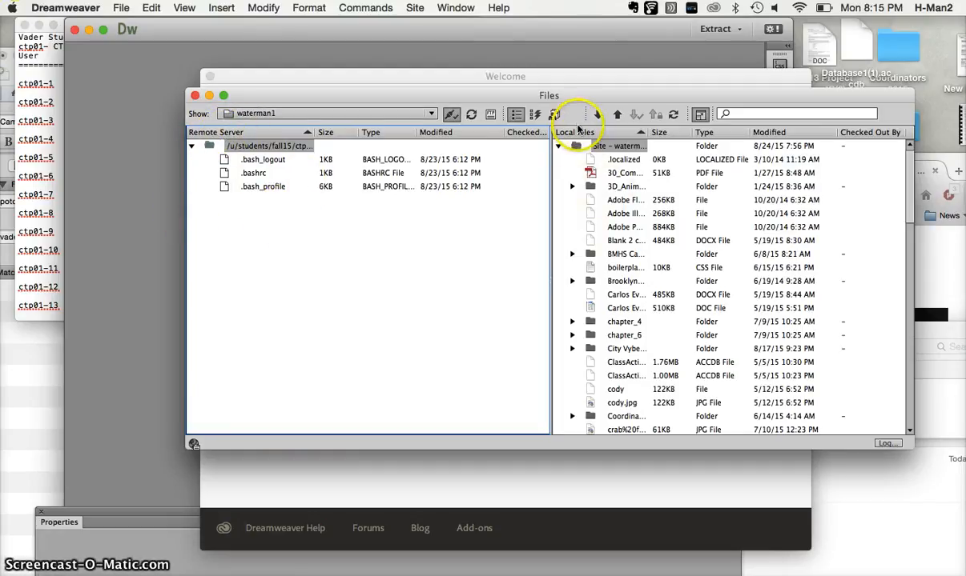
Create a folder named lab_1 in the root of the remote server.
{"action": "right_click", "coordinate": [289, 261]}
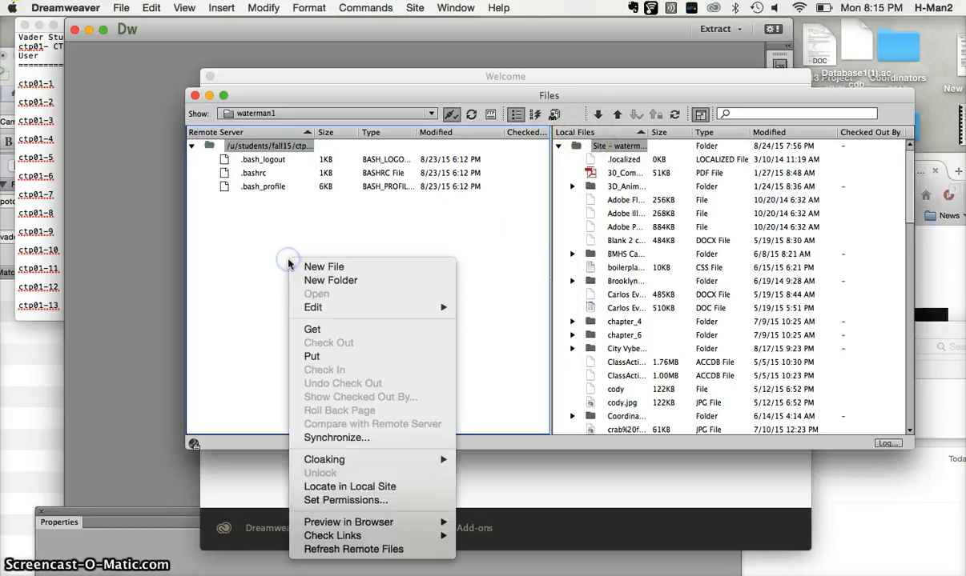
{"action": "left_click", "coordinate": [330, 281]}
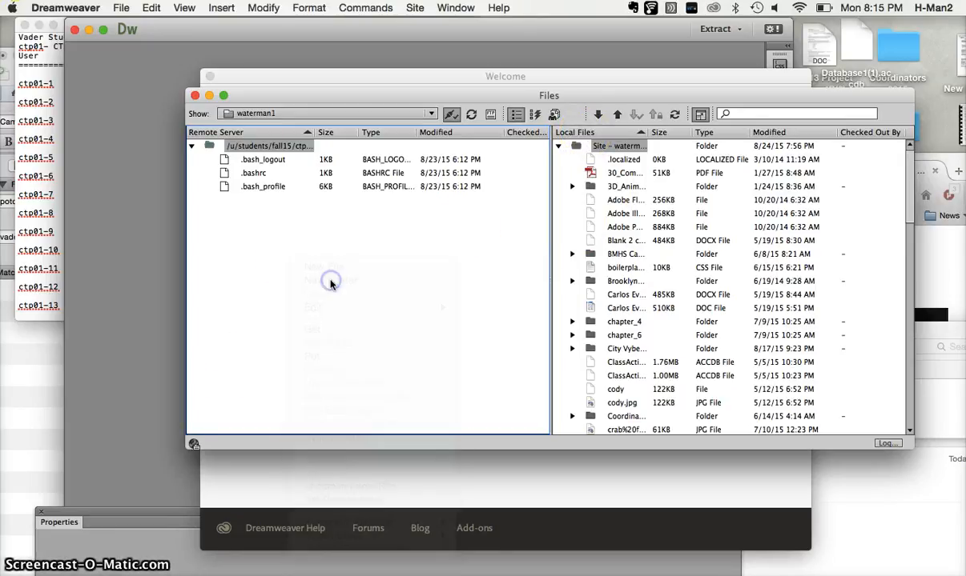
{"action": "type", "text": "lab"}
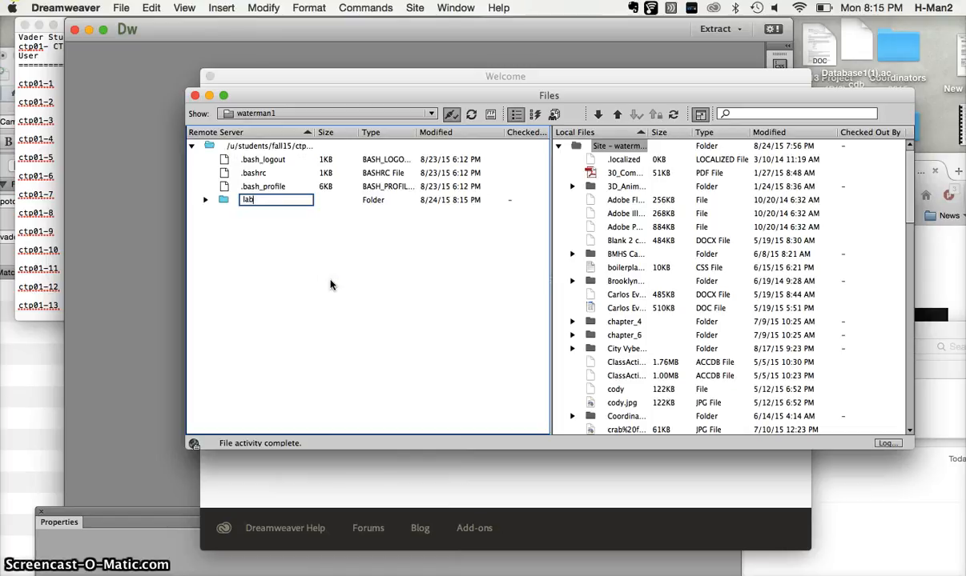
{"action": "type", "text": "_1"}
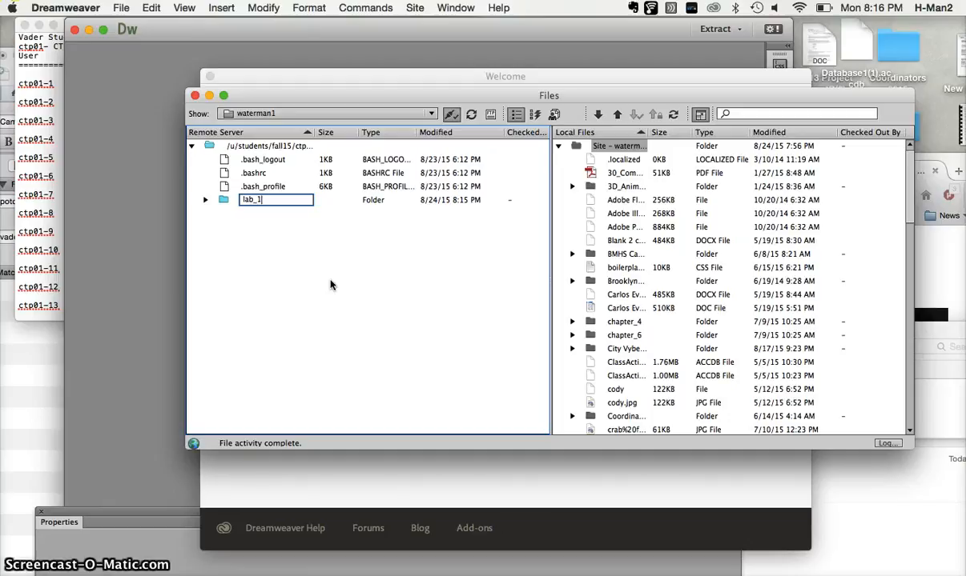
{"action": "key", "text": "Return"}
{"action": "left_click", "coordinate": [311, 297]}
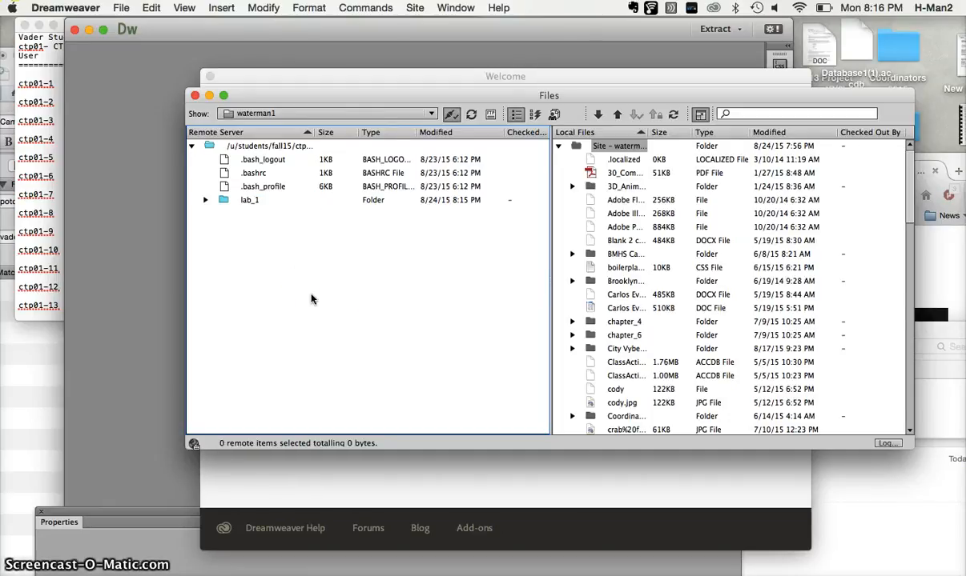
Create a file named index1.html in the root of the remote server.
{"action": "right_click", "coordinate": [291, 254]}
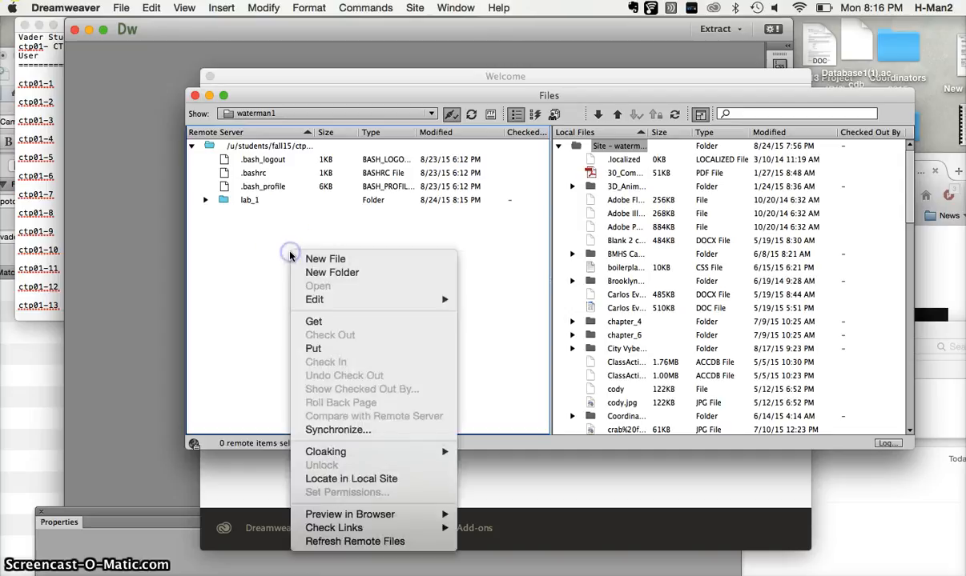
{"action": "left_click", "coordinate": [335, 260]}
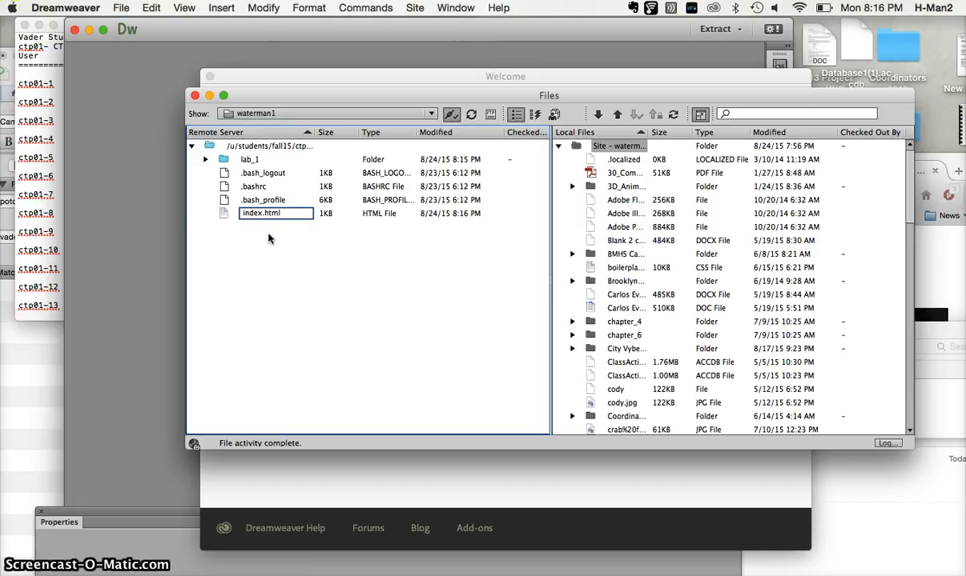
{"action": "key", "text": "Return"}
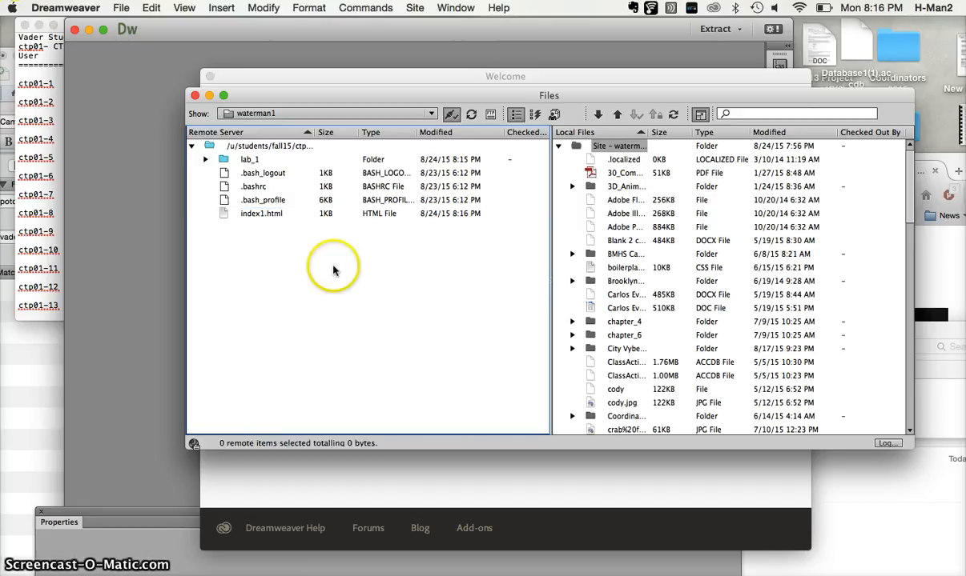
Open index1.html from the remote server, including dependent files in the transfer.
{"action": "left_click", "coordinate": [242, 215]}
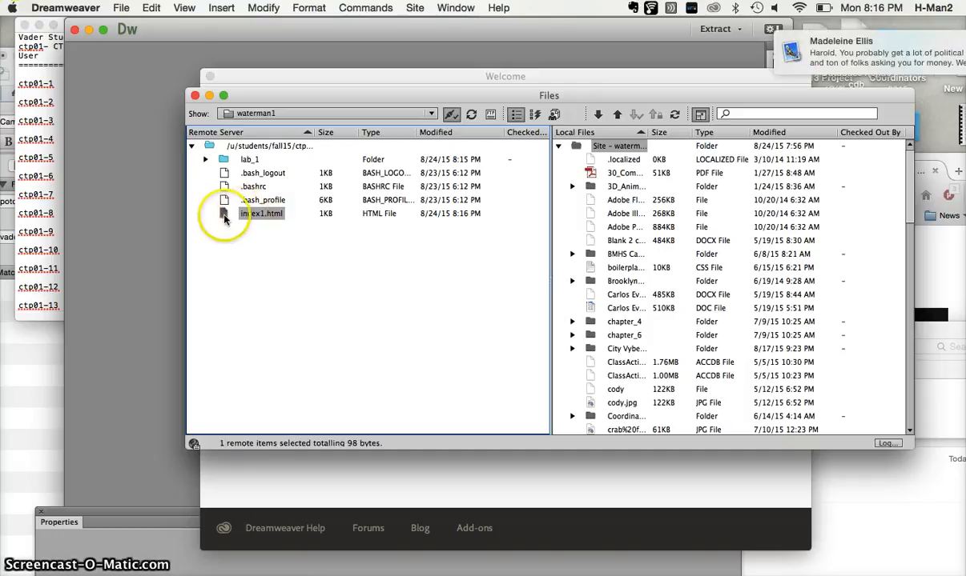
{"action": "double_click", "coordinate": [225, 219]}
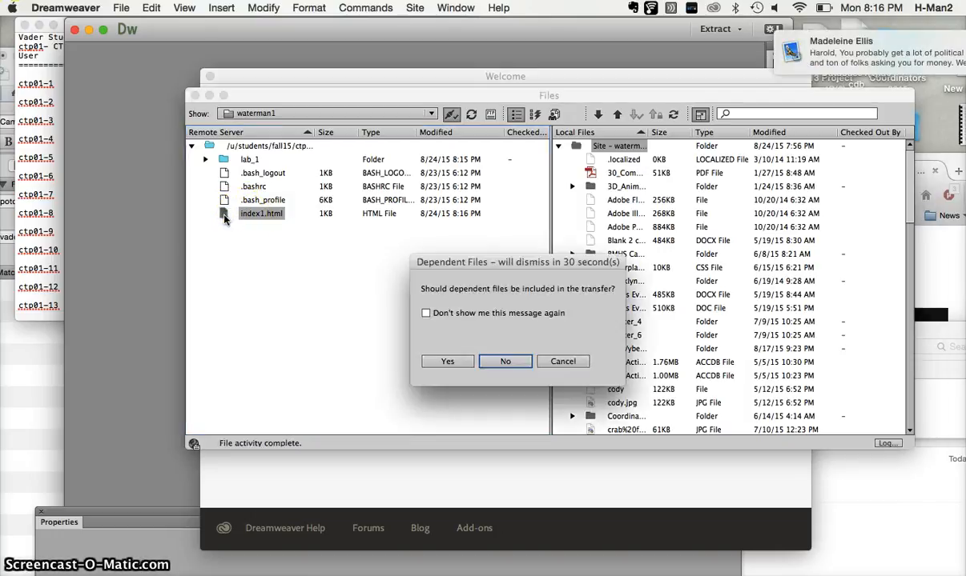
{"action": "left_click", "coordinate": [447, 361]}
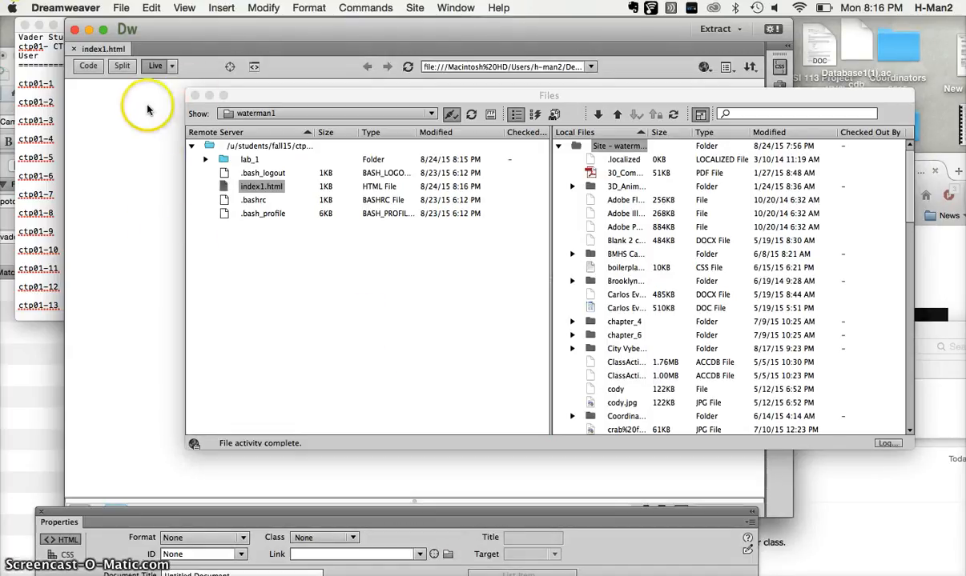
Show index1.html in Split view and move the Files window aside to uncover the document.
{"action": "left_click", "coordinate": [125, 69]}
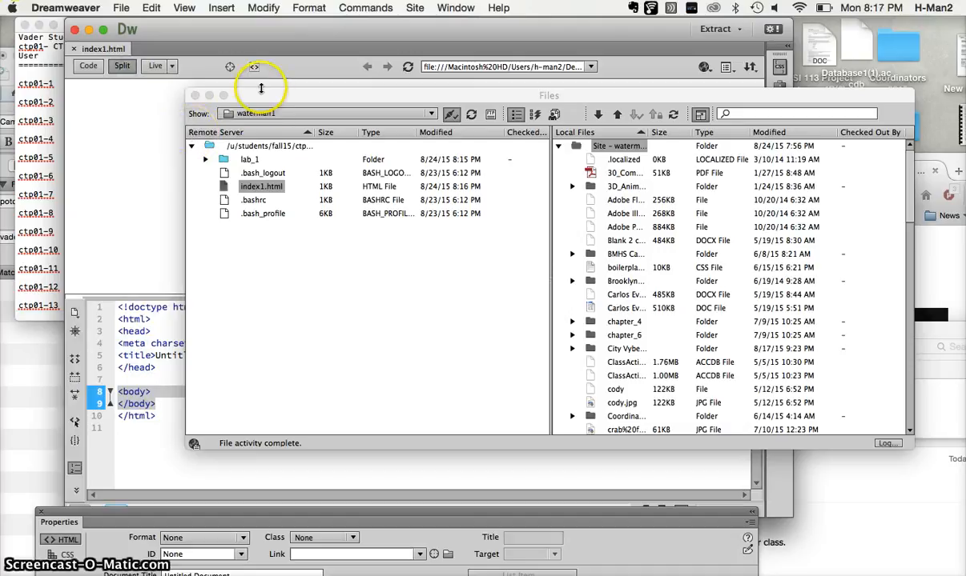
{"action": "left_click_drag", "start_coordinate": [290, 91], "coordinate": [777, 273]}
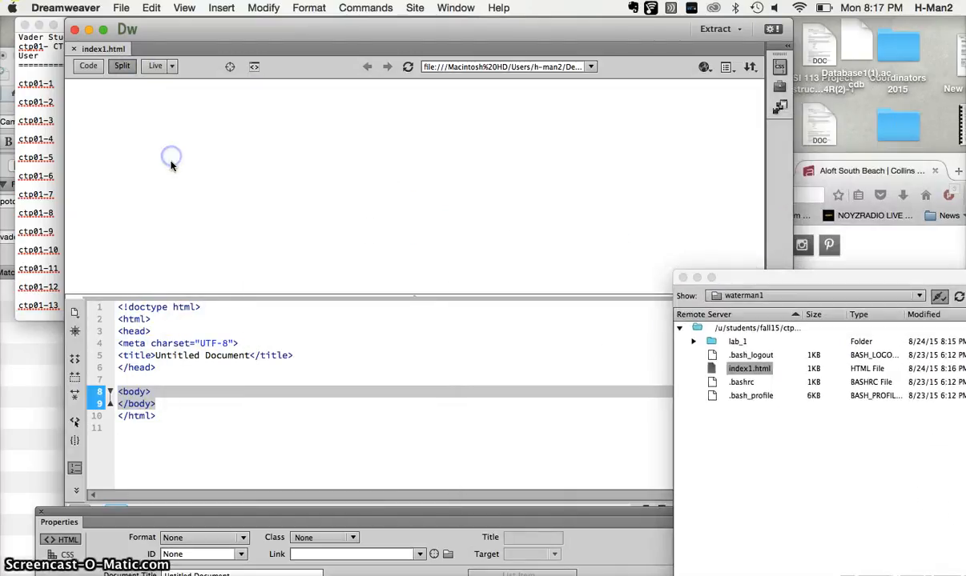
{"action": "left_click", "coordinate": [142, 117]}
{"action": "left_click", "coordinate": [154, 141]}
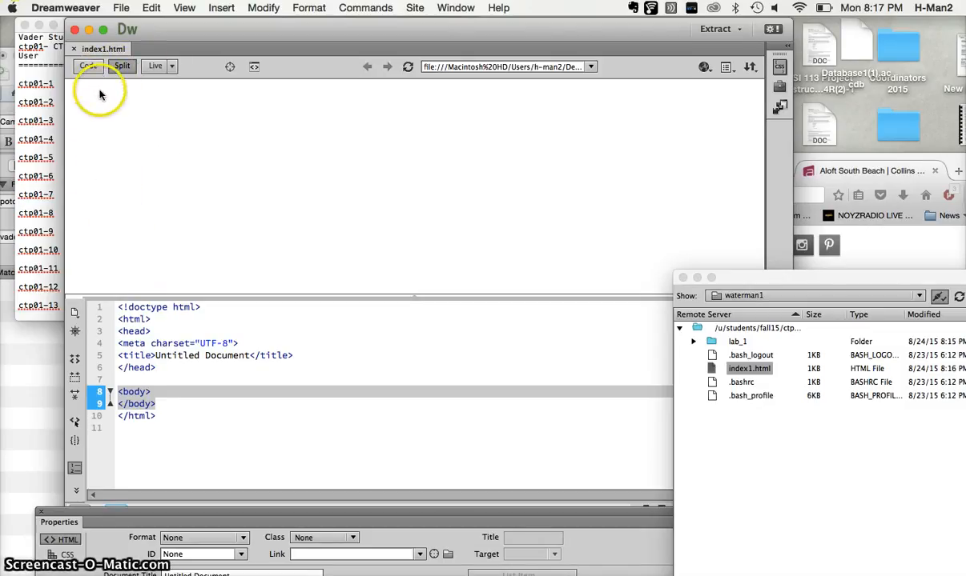
{"action": "left_click", "coordinate": [111, 119]}
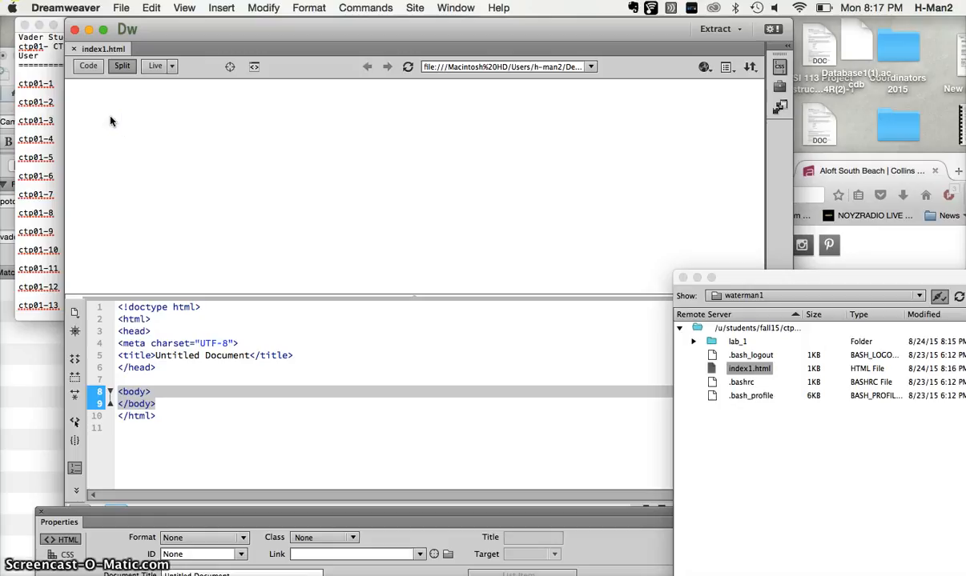
Enter the text "Hello World" on empty line 7 of the index1.html code, between </head> and <body>.
{"action": "left_click", "coordinate": [130, 379]}
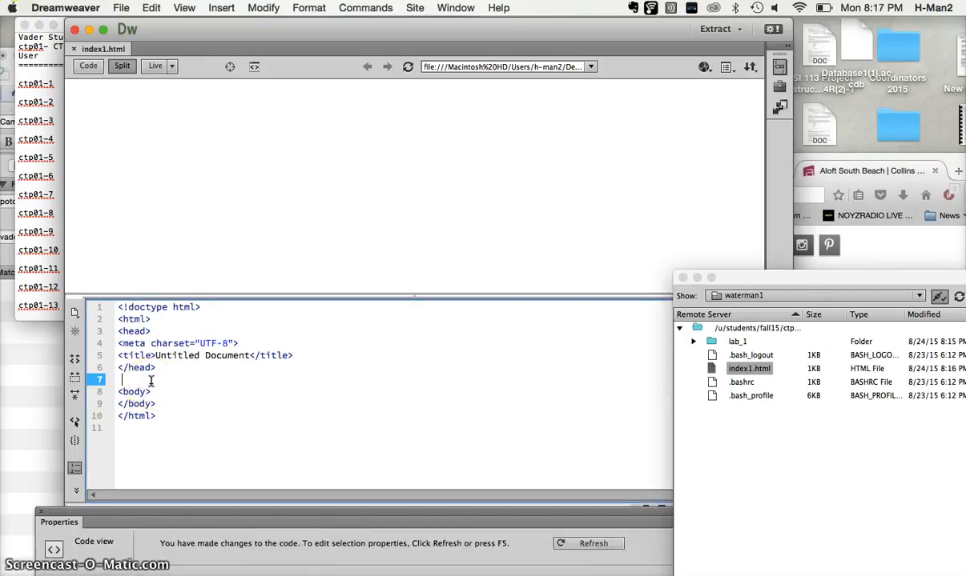
{"action": "type", "text": "Hello"}
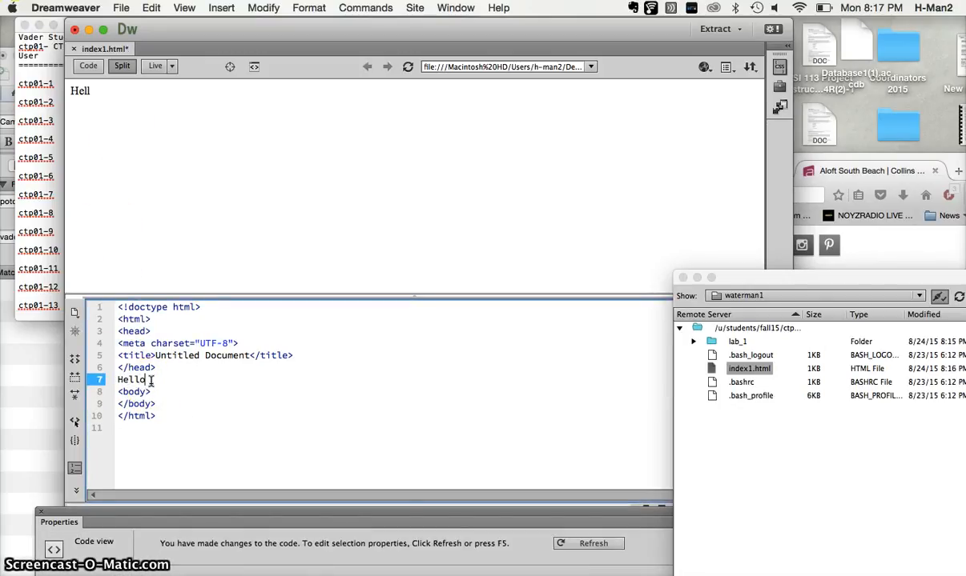
{"action": "type", "text": " Wor"}
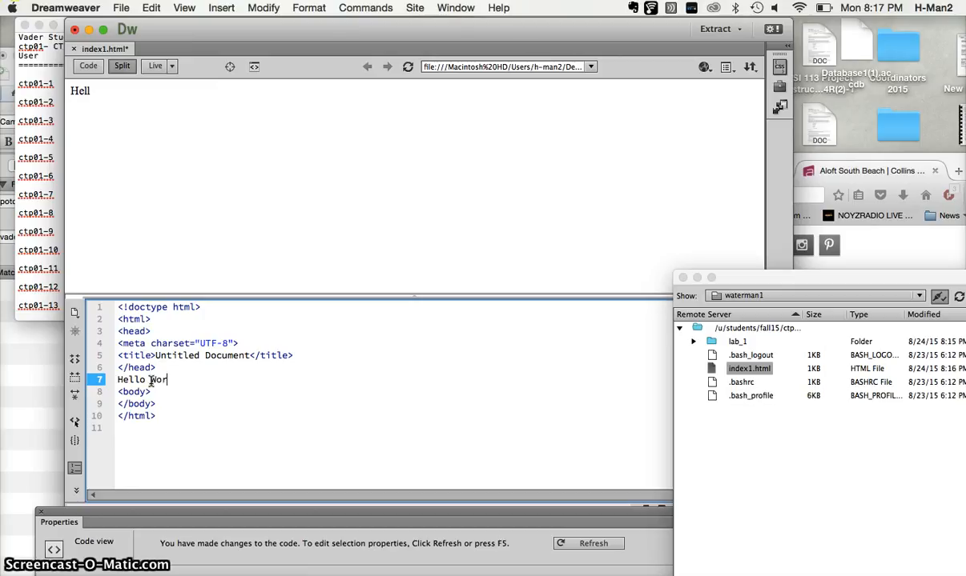
{"action": "type", "text": "ld"}
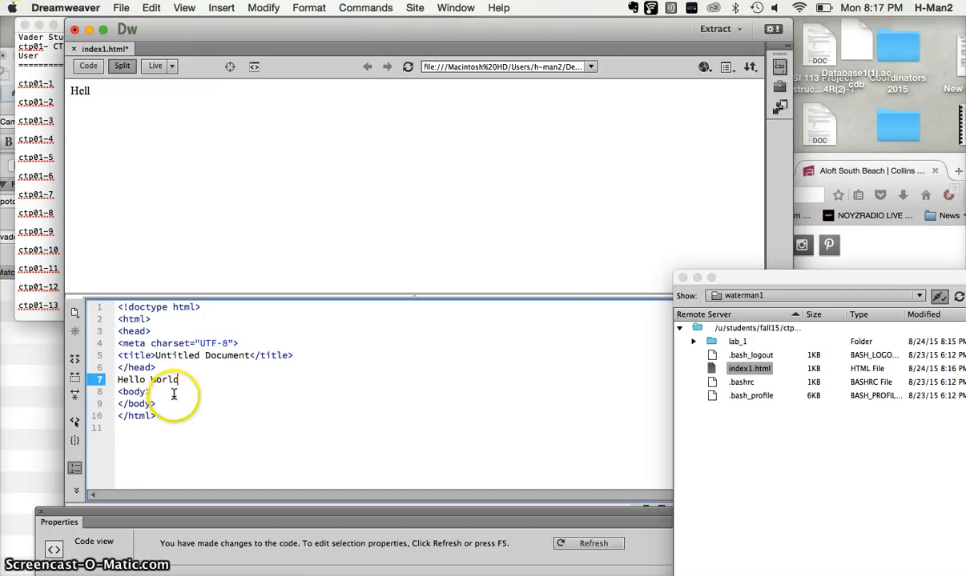
{"action": "left_click", "coordinate": [183, 380]}
Insert an opening <h1> tag directly before "Hello World" on line 7 of the index1.html code.
{"action": "left_click", "coordinate": [117, 381]}
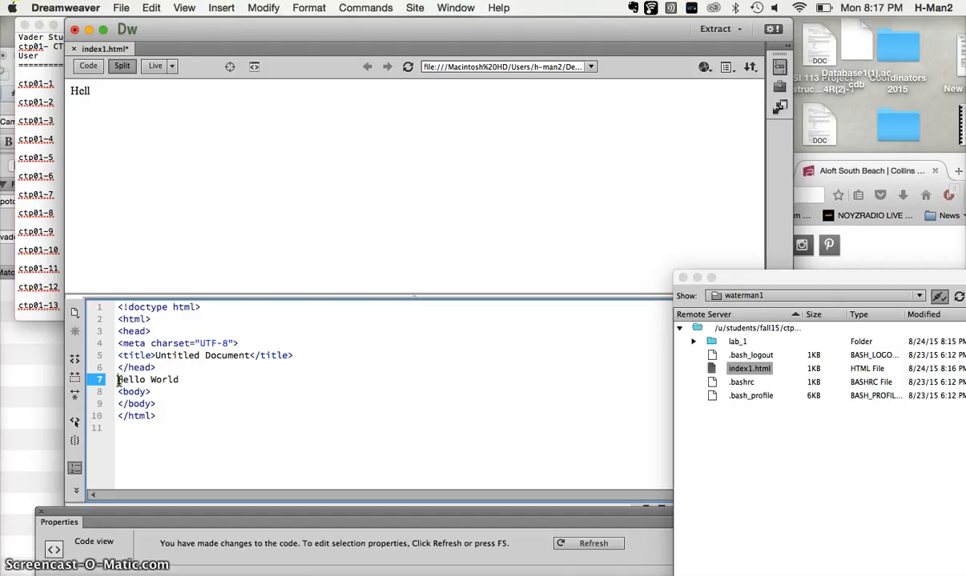
{"action": "type", "text": "<"}
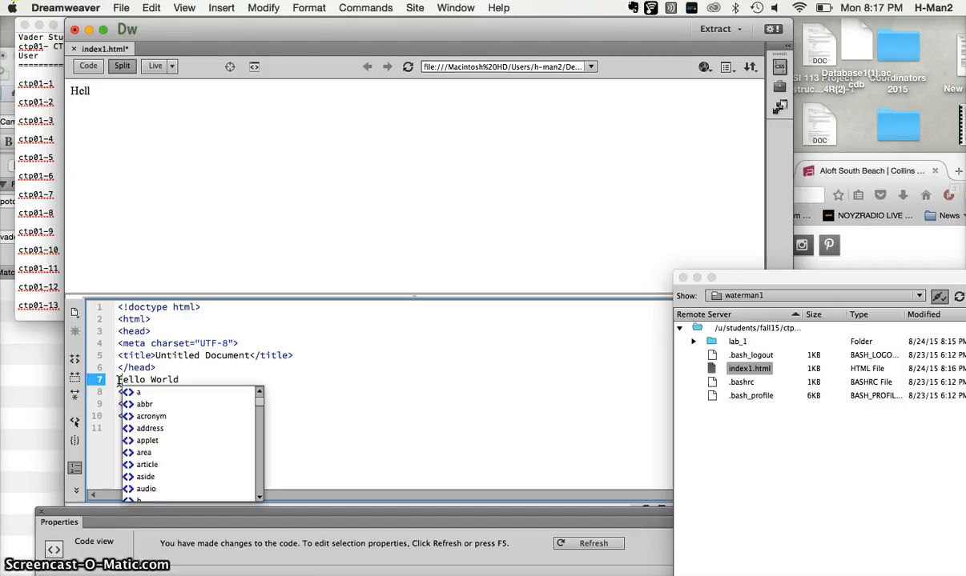
{"action": "type", "text": "h"}
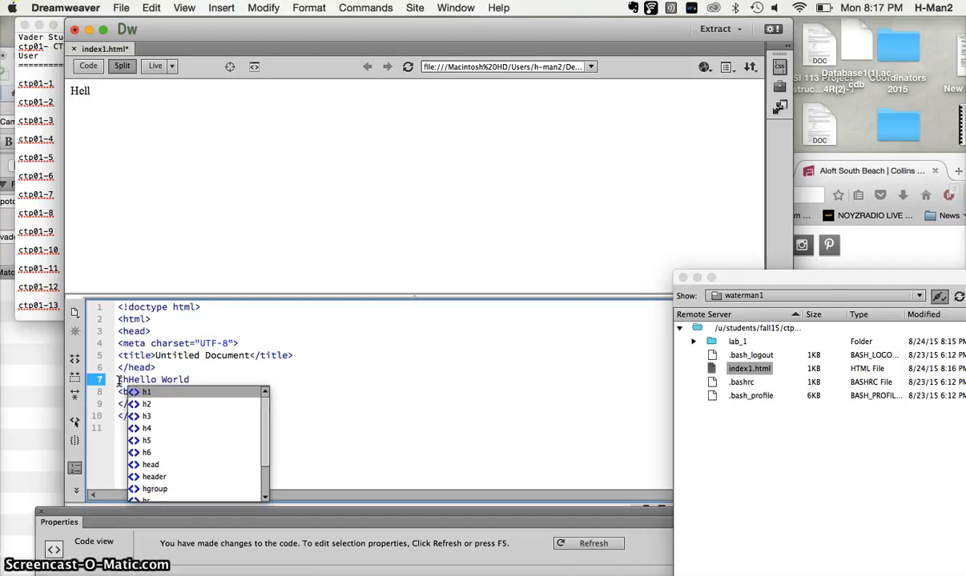
{"action": "type", "text": "1"}
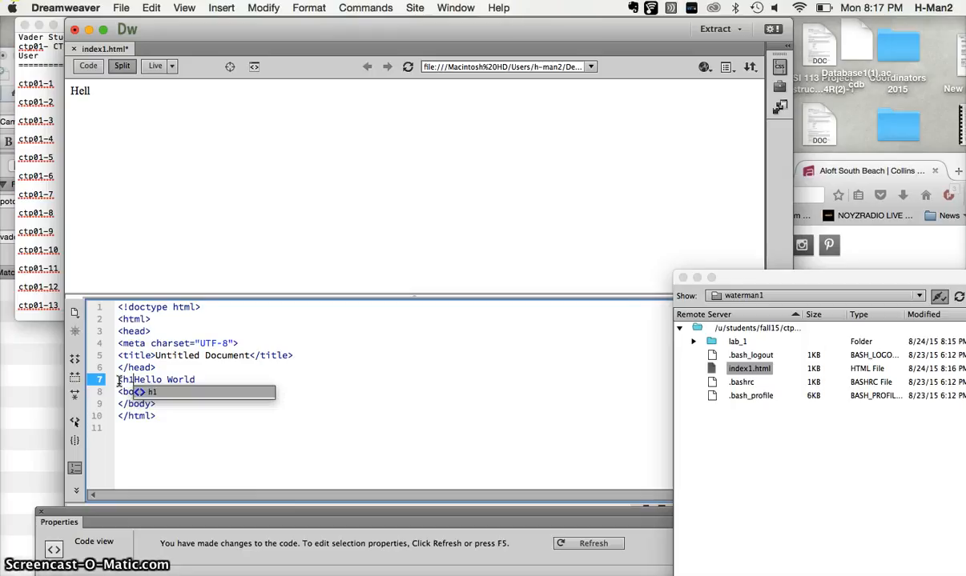
{"action": "type", "text": ">"}
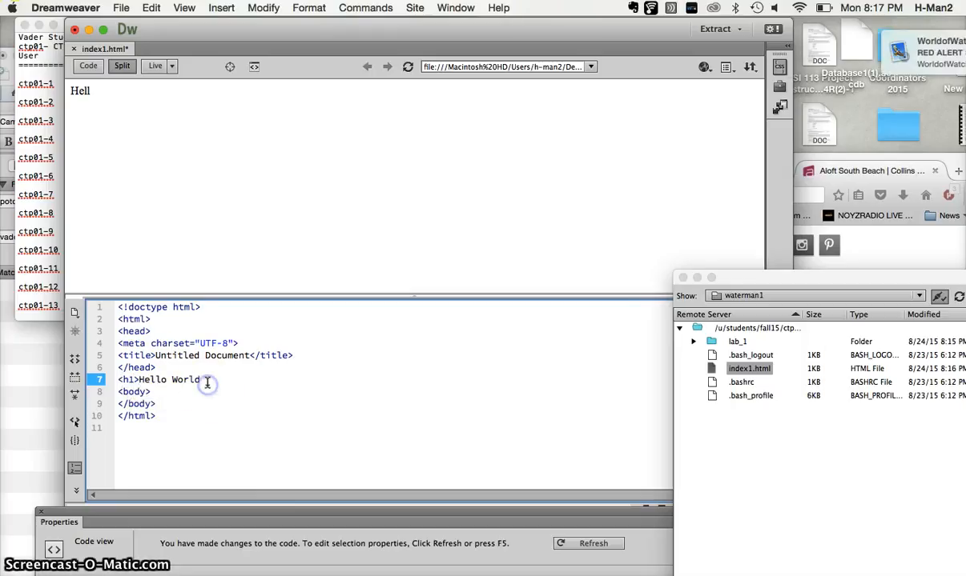
Close the heading with a single </h1> tag directly after "Hello World" on line 7.
{"action": "left_click", "coordinate": [202, 380]}
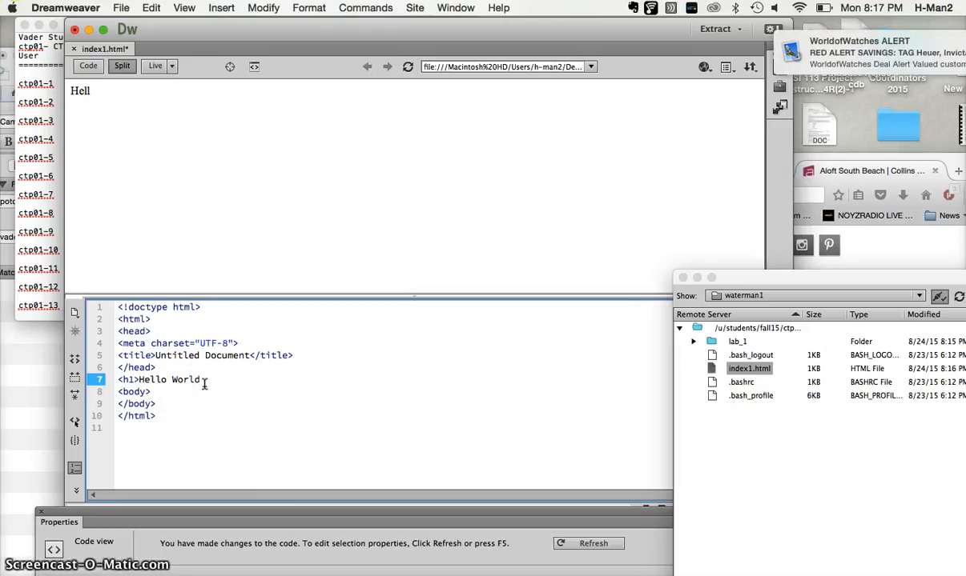
{"action": "type", "text": "<"}
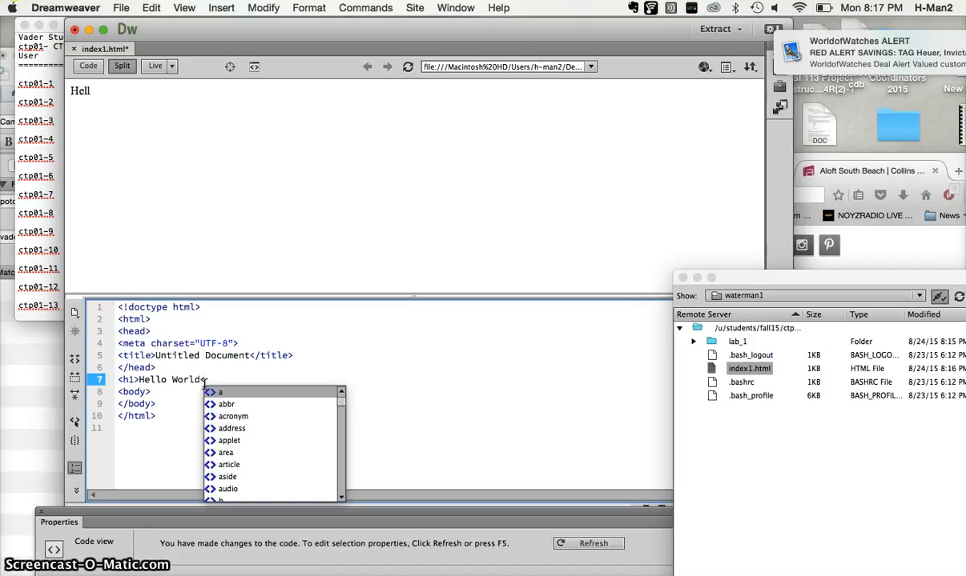
{"action": "type", "text": "h"}
{"action": "key", "text": "BackSpace"}
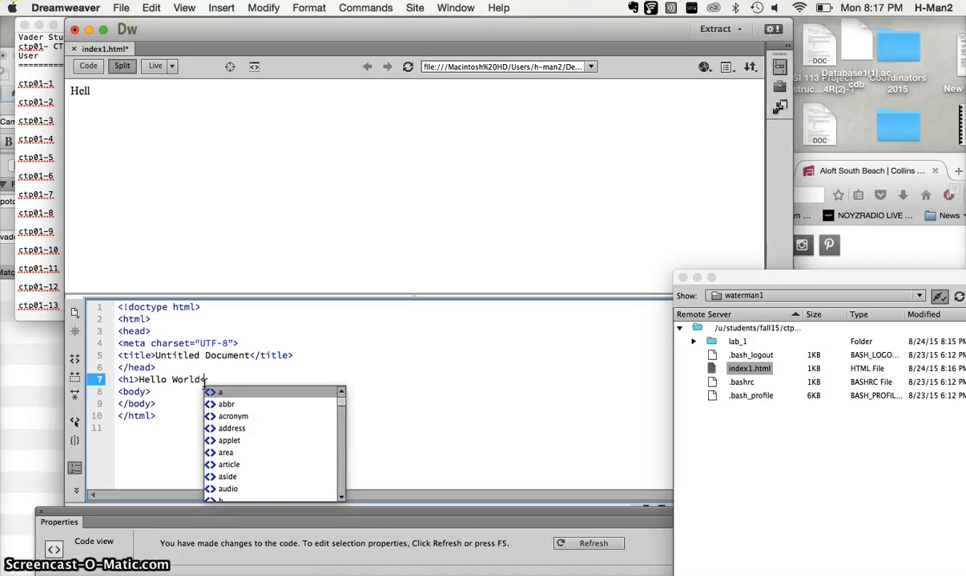
{"action": "type", "text": "/h1>H"}
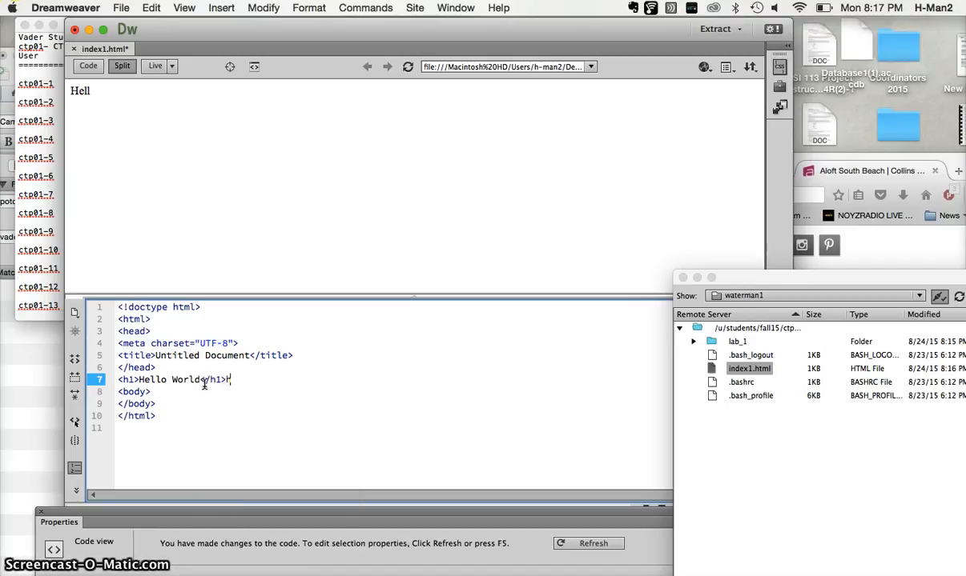
{"action": "type", "text": "1>"}
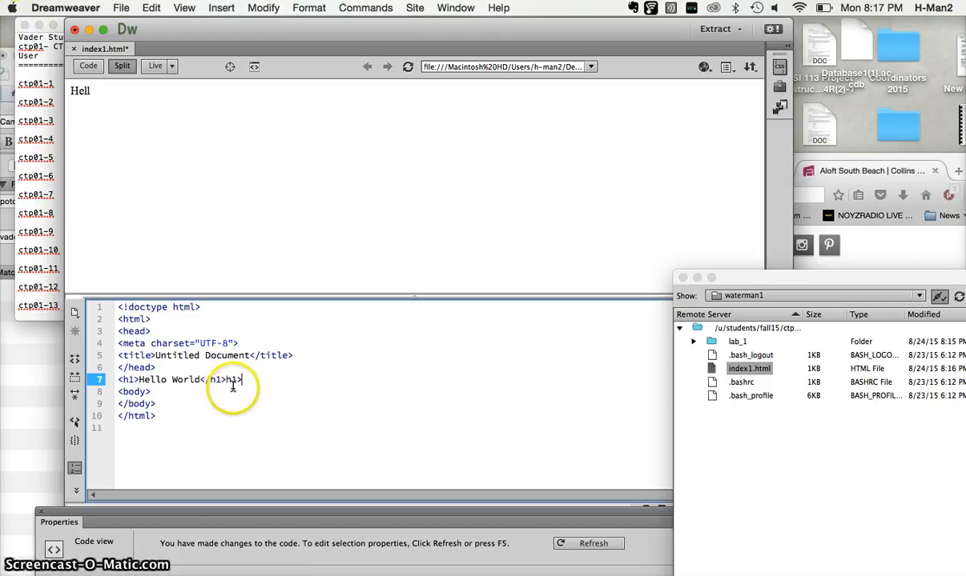
{"action": "key", "text": "BackSpace"}
{"action": "key", "text": "BackSpace"}
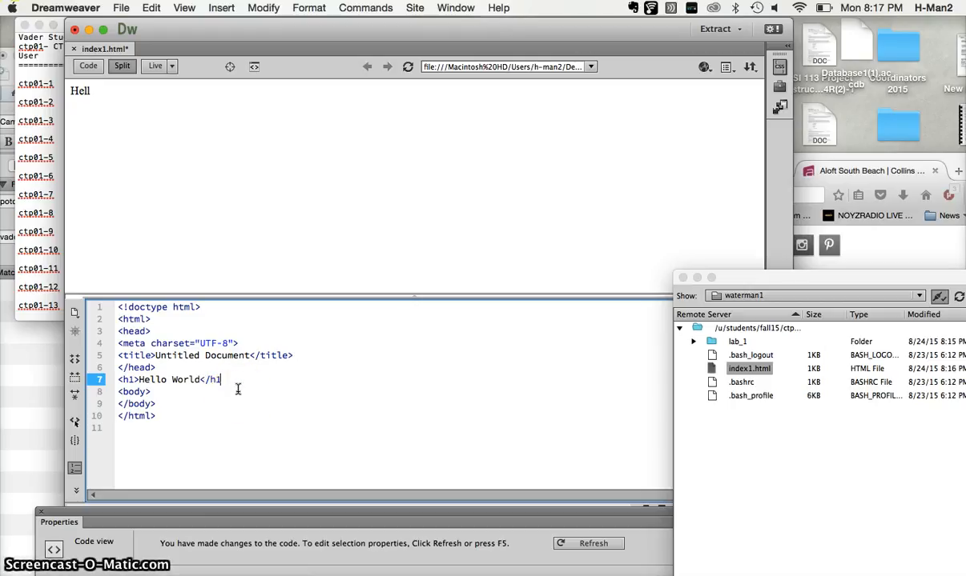
{"action": "type", "text": ">"}
{"action": "left_click", "coordinate": [297, 387]}
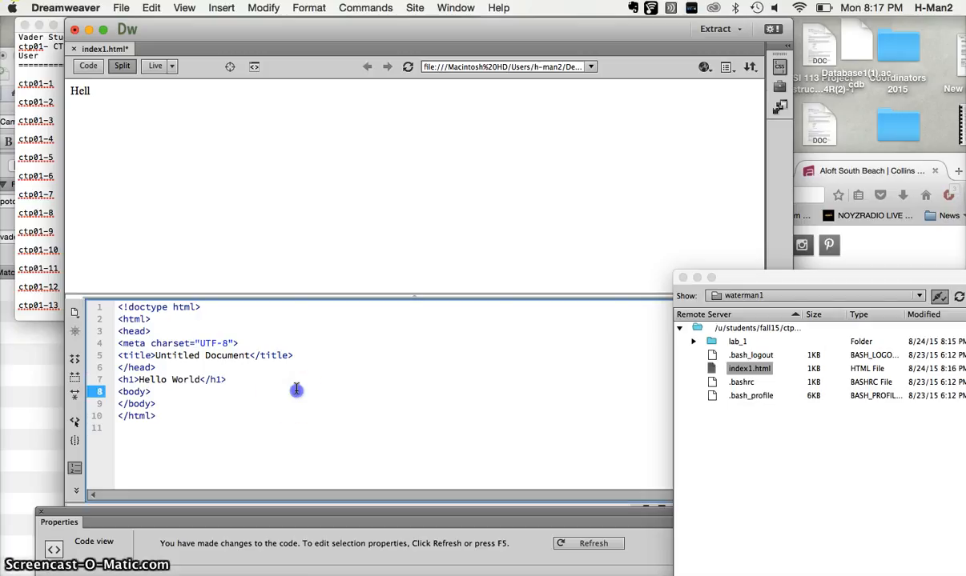
Refresh the design preview to render the Hello World heading and save index1.html.
{"action": "left_click", "coordinate": [262, 385]}
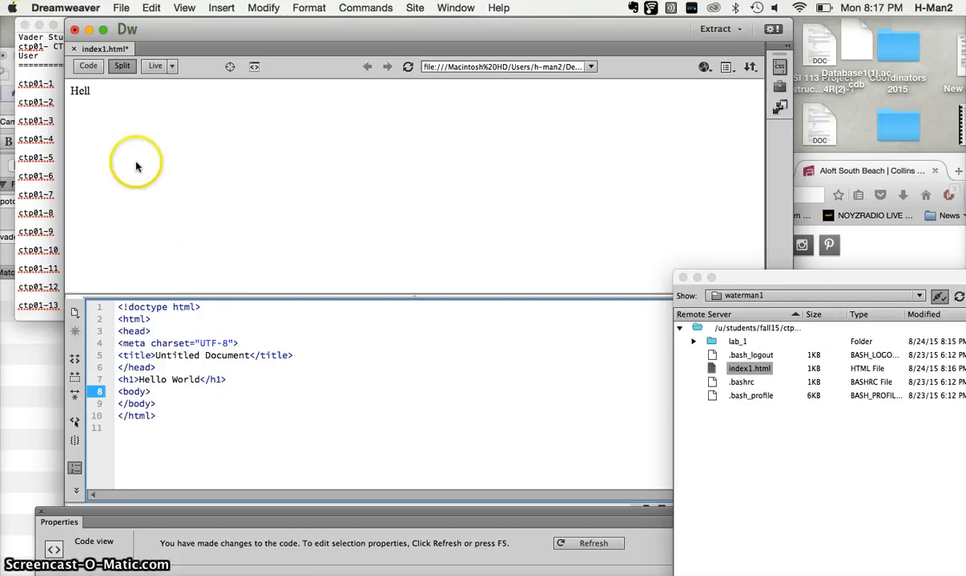
{"action": "left_click", "coordinate": [170, 380]}
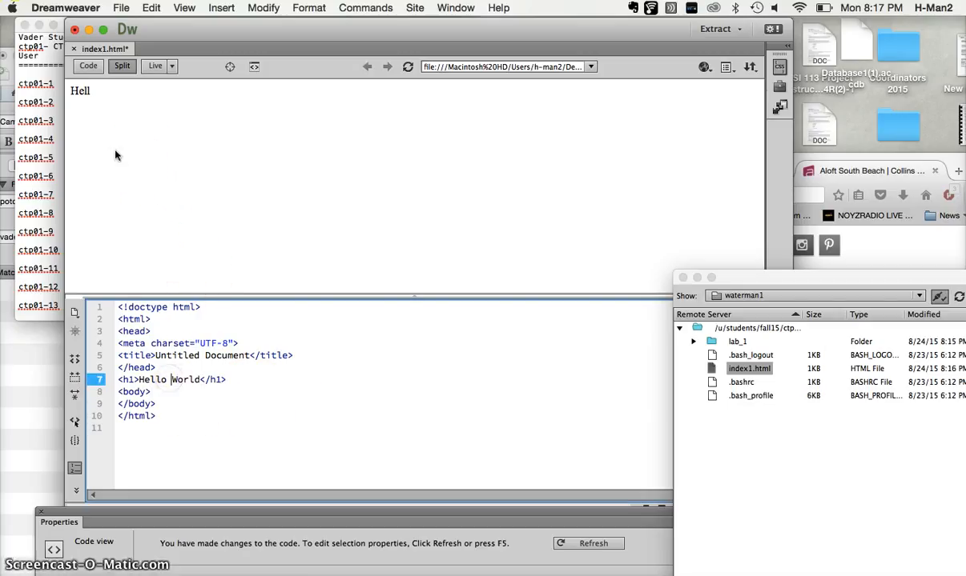
{"action": "left_click", "coordinate": [98, 107]}
{"action": "left_click", "coordinate": [195, 227]}
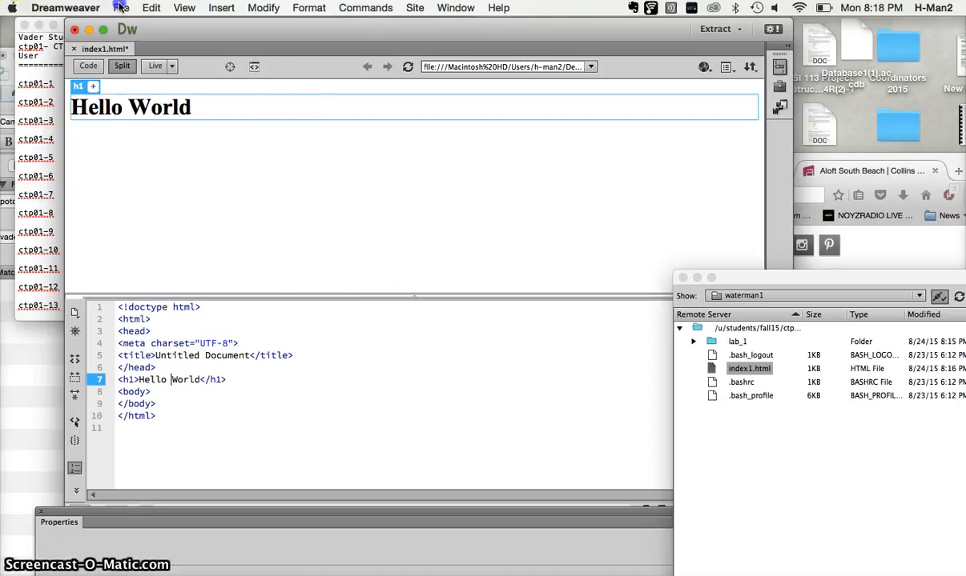
{"action": "left_click", "coordinate": [120, 7]}
{"action": "left_click", "coordinate": [149, 109]}
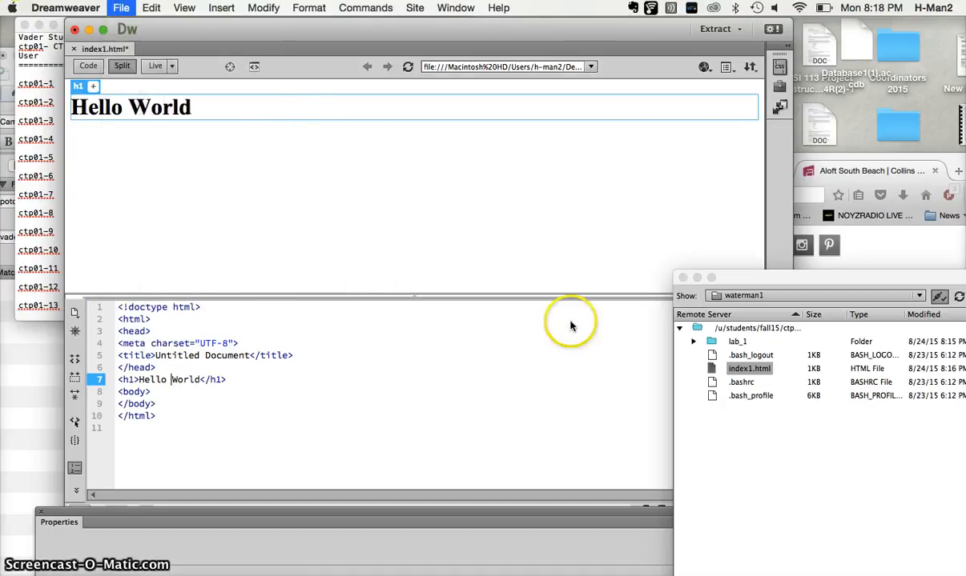
Bring the Files window into view and move index1.html into the lab_1 folder on the remote server, accepting the move.
{"action": "left_click_drag", "start_coordinate": [751, 277], "coordinate": [578, 167]}
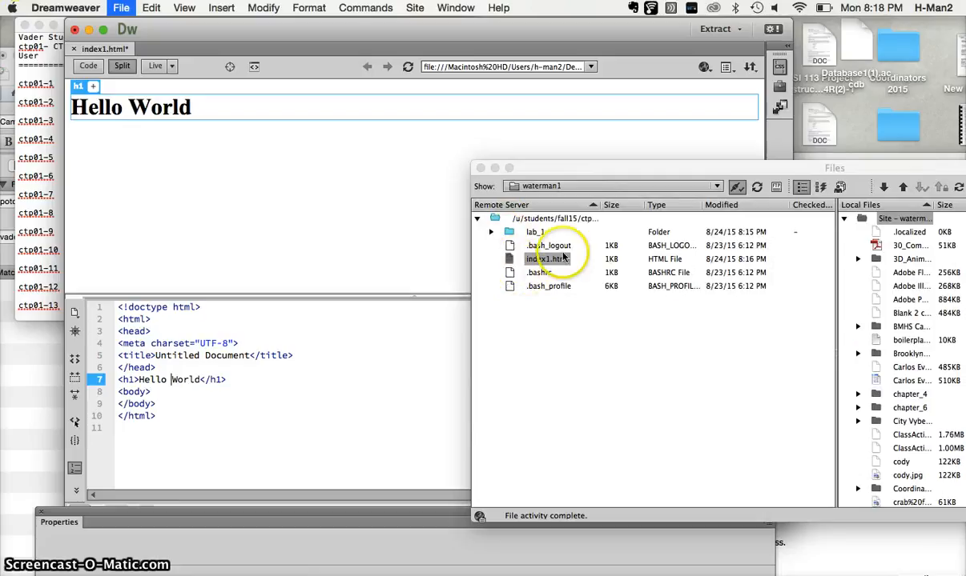
{"action": "left_click", "coordinate": [521, 269]}
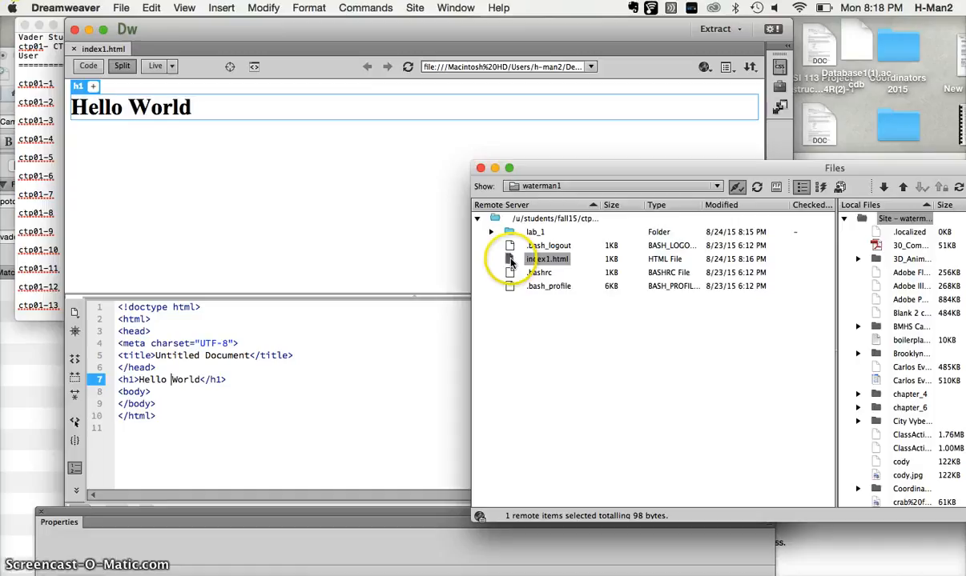
{"action": "left_click_drag", "start_coordinate": [510, 262], "coordinate": [508, 233]}
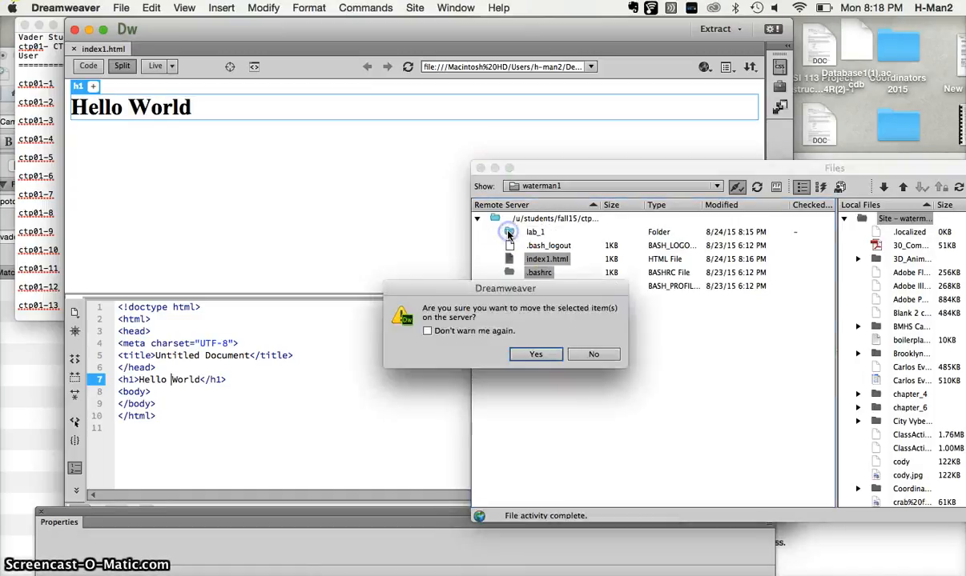
{"action": "left_click", "coordinate": [527, 356]}
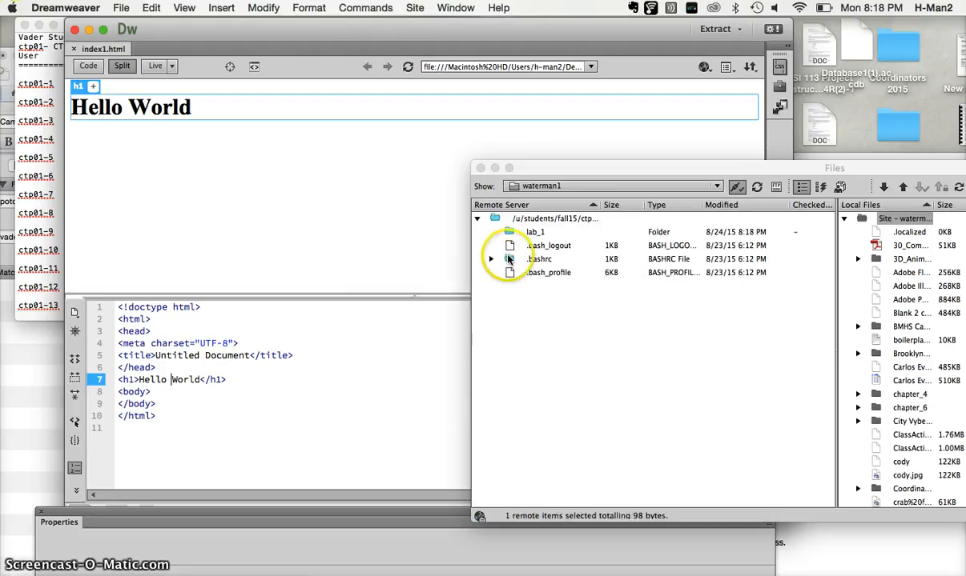
Expand the lab_1 folder on the remote server to check that it contains the moved page.
{"action": "left_click", "coordinate": [508, 232]}
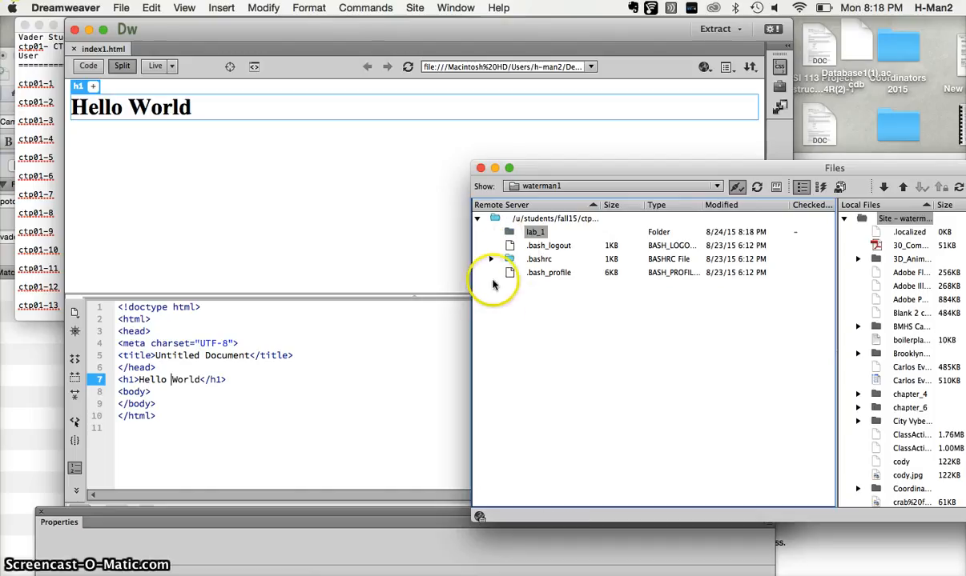
{"action": "left_click", "coordinate": [508, 232]}
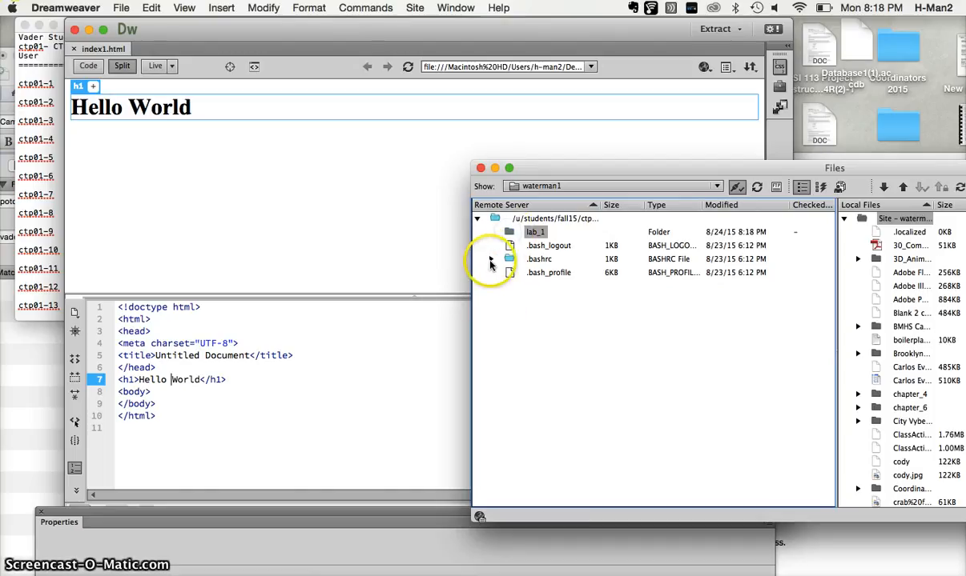
{"action": "left_click", "coordinate": [490, 259]}
{"action": "left_click", "coordinate": [489, 257]}
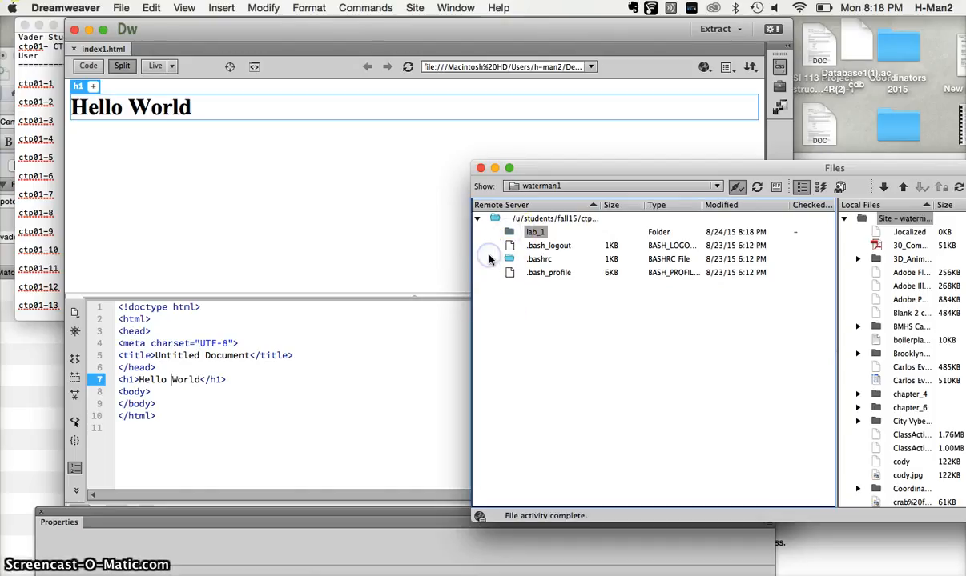
{"action": "left_click", "coordinate": [491, 261]}
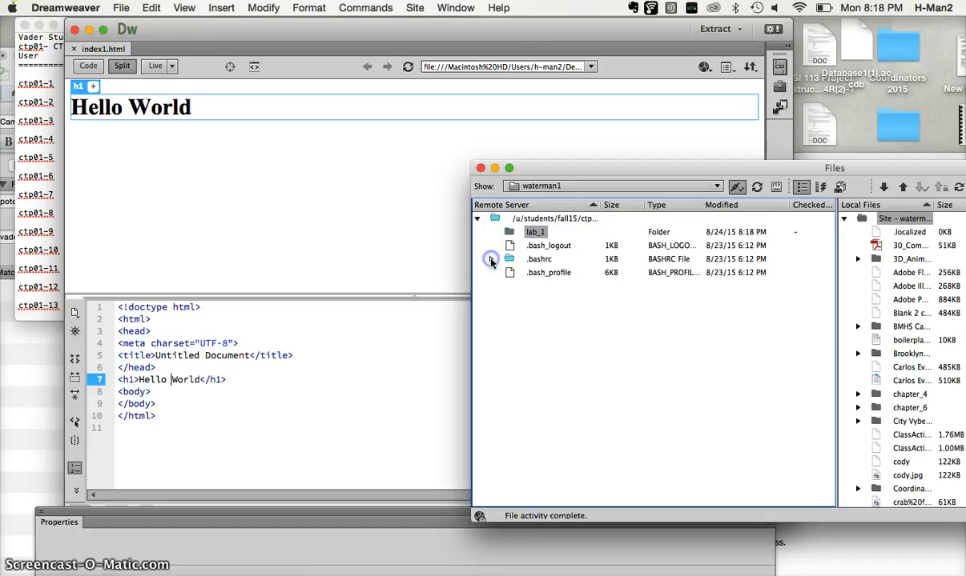
{"action": "left_click", "coordinate": [490, 263]}
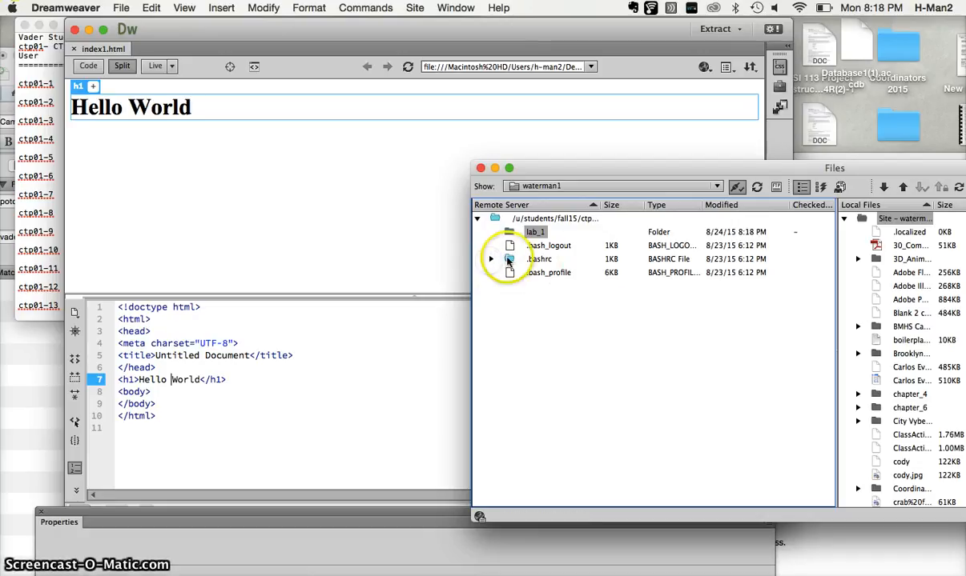
{"action": "left_click", "coordinate": [538, 232]}
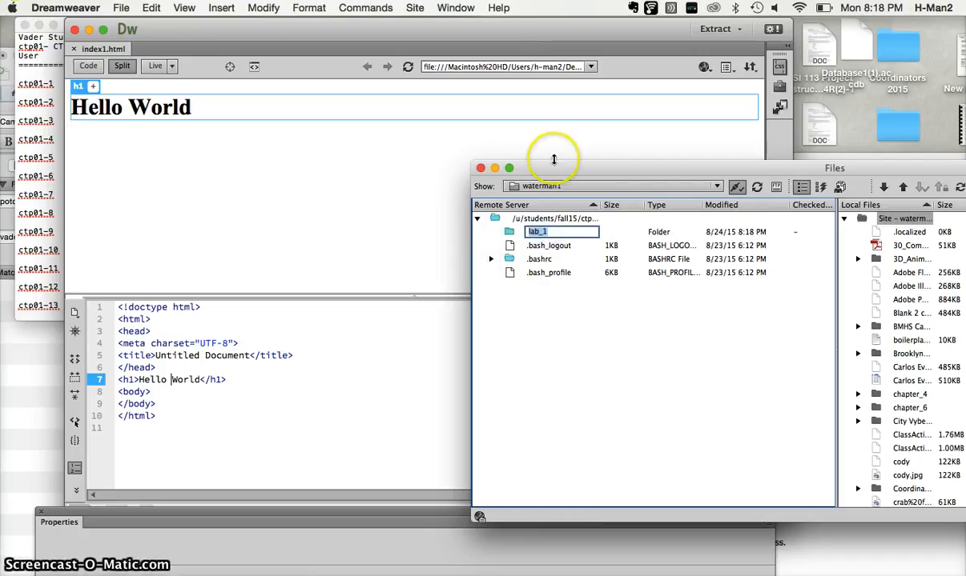
{"action": "left_click_drag", "start_coordinate": [493, 166], "coordinate": [411, 161]}
{"action": "left_click", "coordinate": [533, 330]}
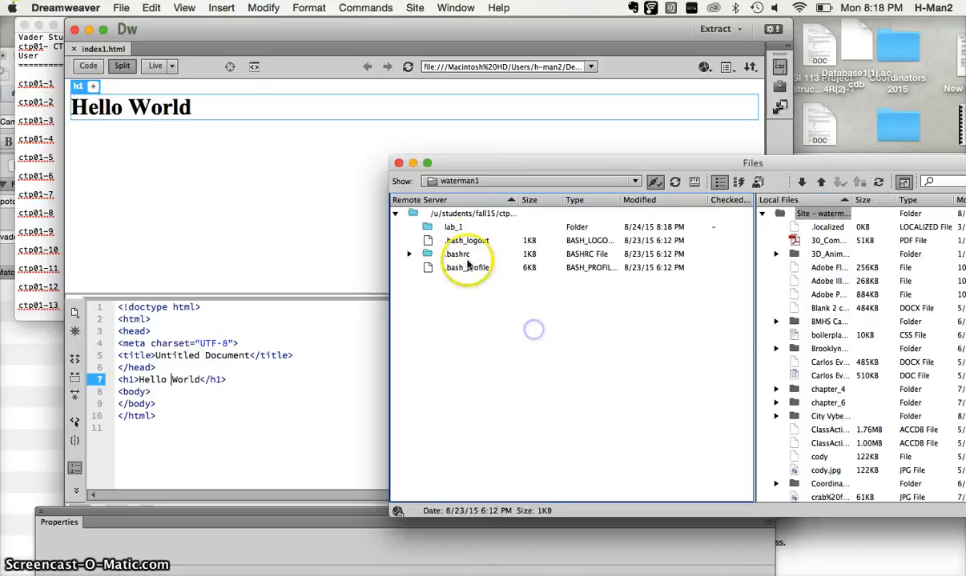
{"action": "double_click", "coordinate": [429, 227]}
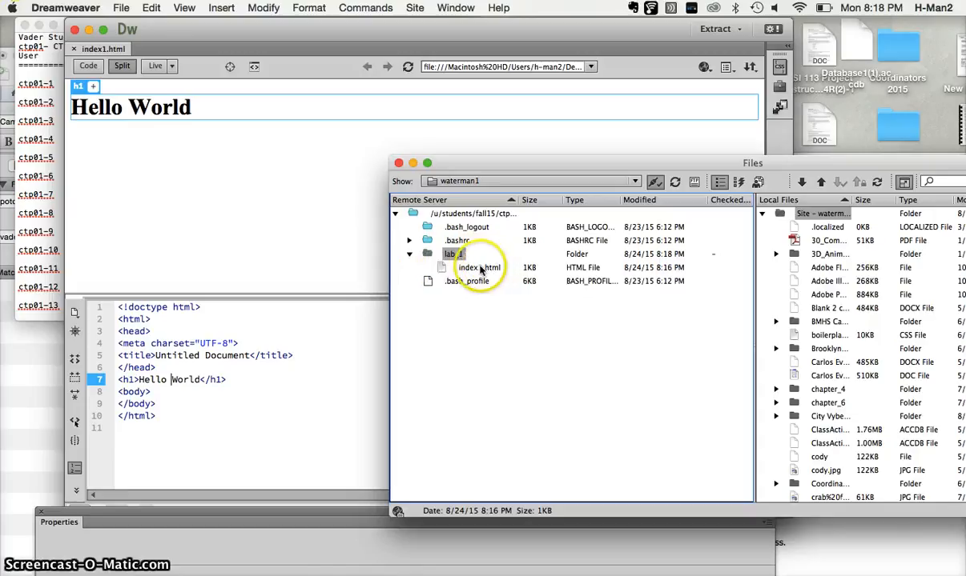
{"action": "left_click", "coordinate": [491, 311]}
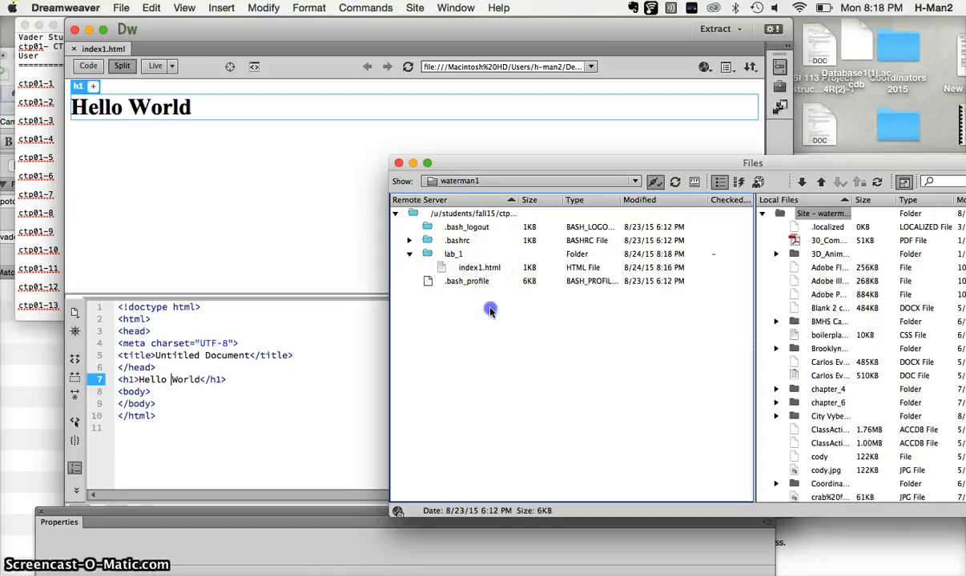
Reposition the Files window to show the local files and upload the local 30_Companies PDF to the remote server.
{"action": "left_click_drag", "start_coordinate": [811, 163], "coordinate": [693, 141]}
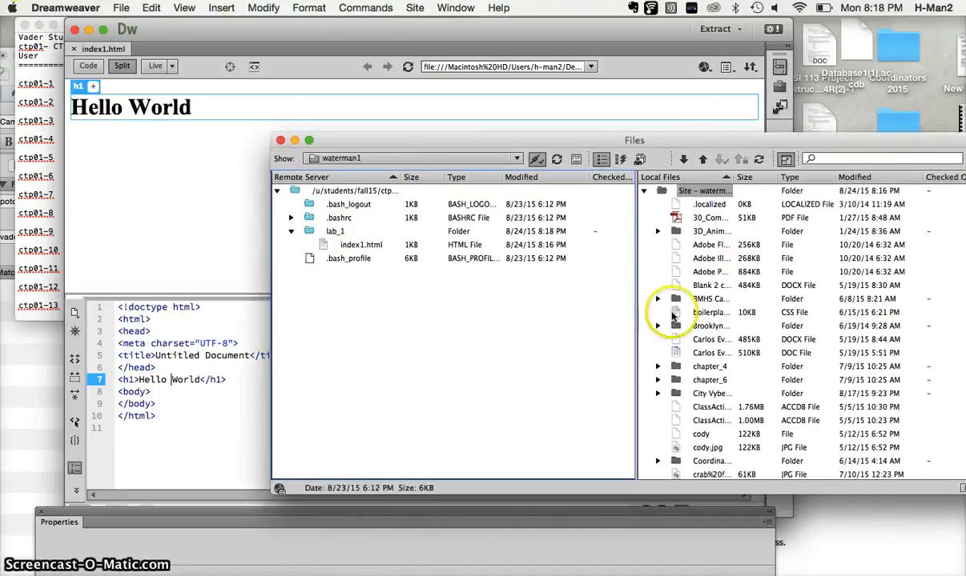
{"action": "left_click", "coordinate": [703, 160]}
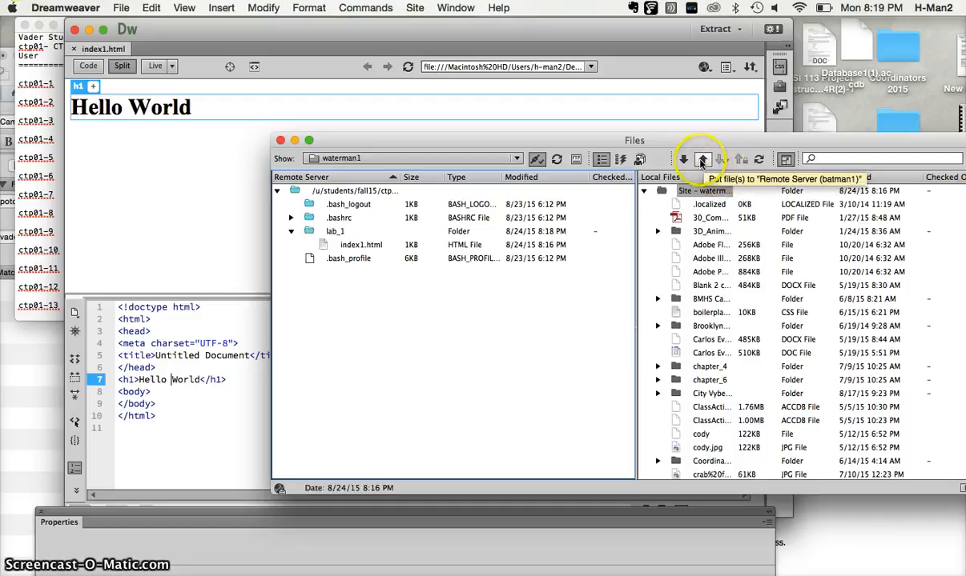
{"action": "left_click", "coordinate": [676, 218]}
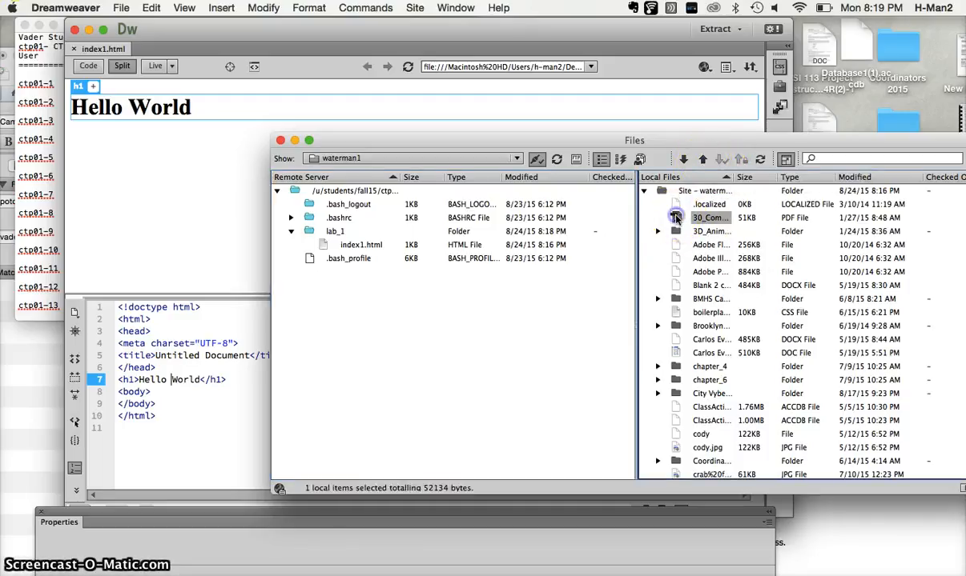
{"action": "left_click", "coordinate": [702, 160]}
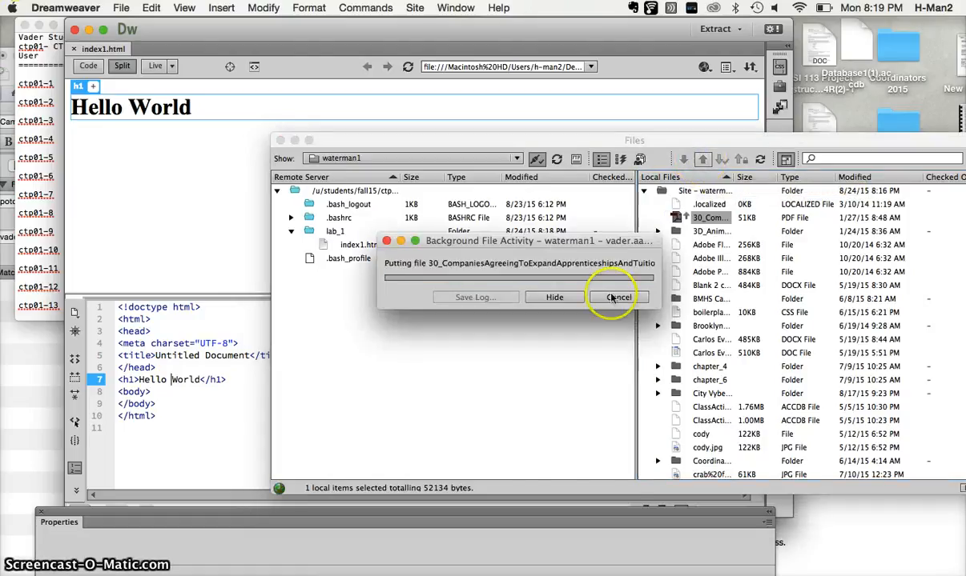
Move the uploaded 30_Companies PDF from the remote root into the lab_1 folder, accepting the move.
{"action": "left_click", "coordinate": [308, 273]}
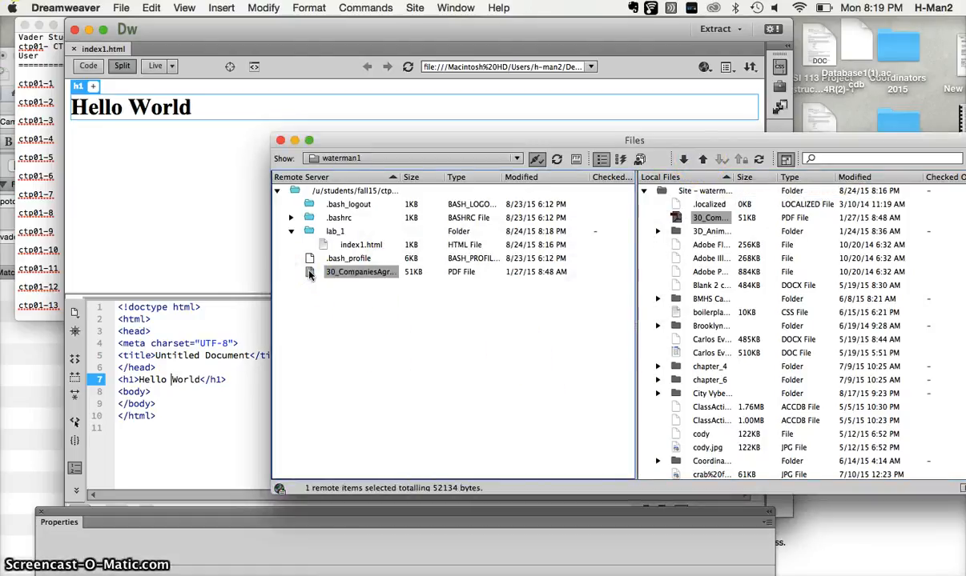
{"action": "left_click_drag", "start_coordinate": [309, 273], "coordinate": [308, 232]}
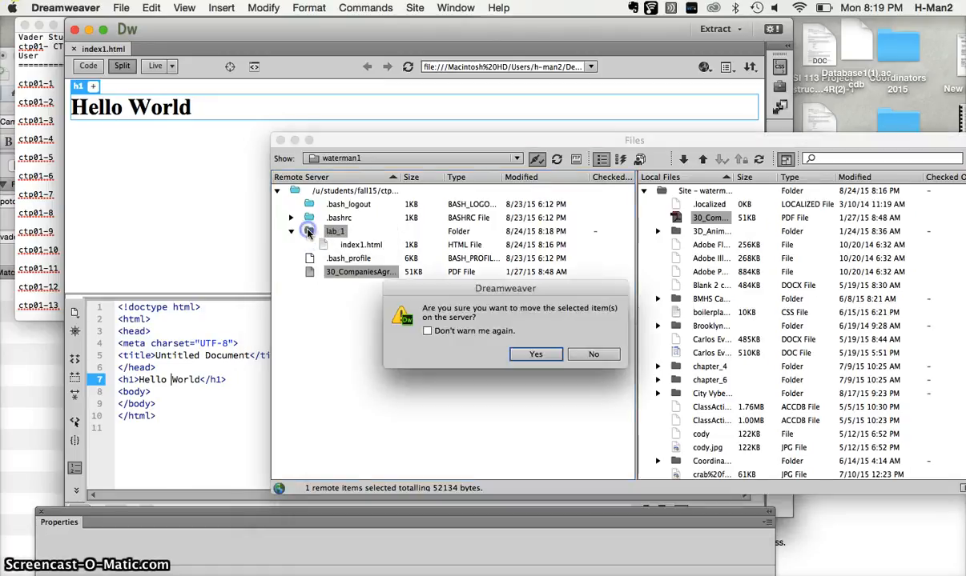
{"action": "left_click", "coordinate": [536, 355]}
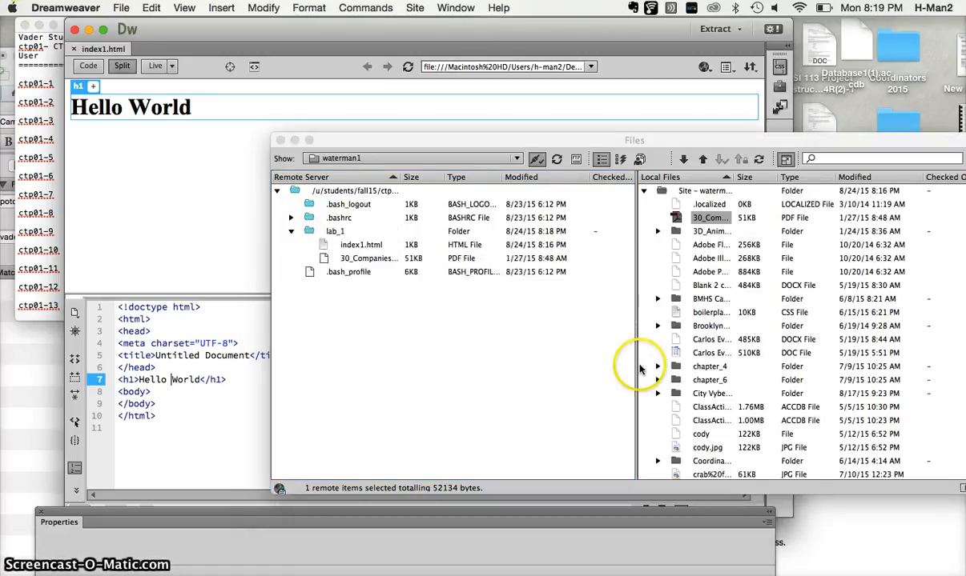
Expand the local Brooklyn folder to view its files, and collapse it again.
{"action": "left_click", "coordinate": [658, 322]}
{"action": "left_click", "coordinate": [657, 327]}
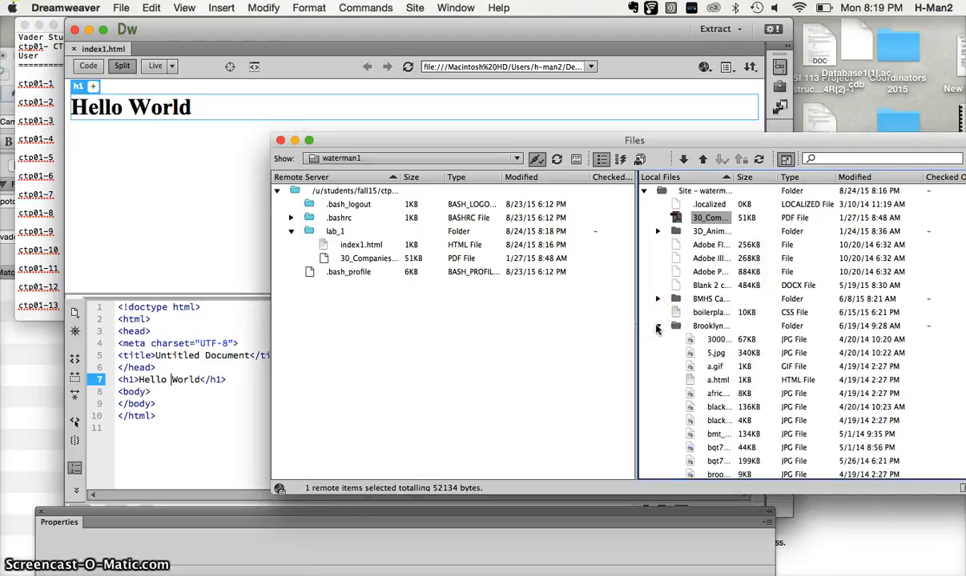
{"action": "left_click", "coordinate": [656, 327]}
{"action": "left_click", "coordinate": [457, 258]}
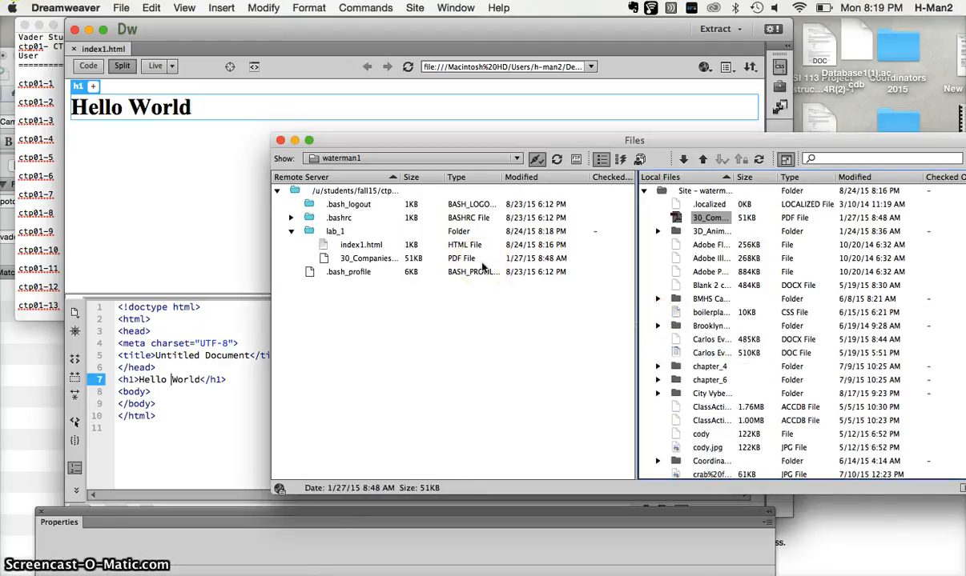